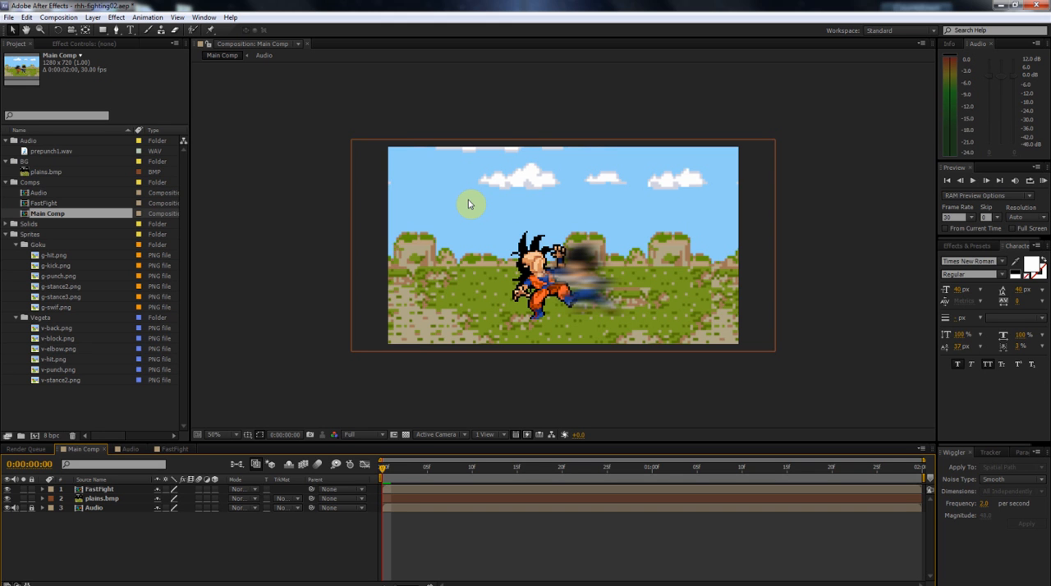
Scrub through the first 25 frames of Main Comp to preview the fight animation, and return to the start.
mouse_move(380, 472)
mouse_down()
mouse_move(543, 489)
mouse_move(629, 476)
mouse_move(545, 481)
mouse_move(567, 474)
mouse_up()
click(594, 489)
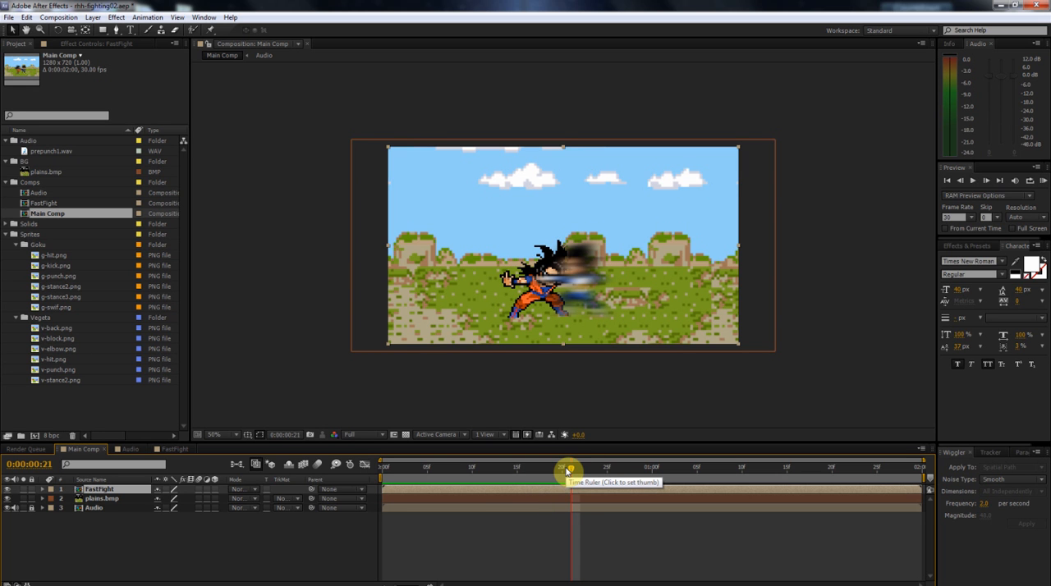
drag(571, 471, 607, 474)
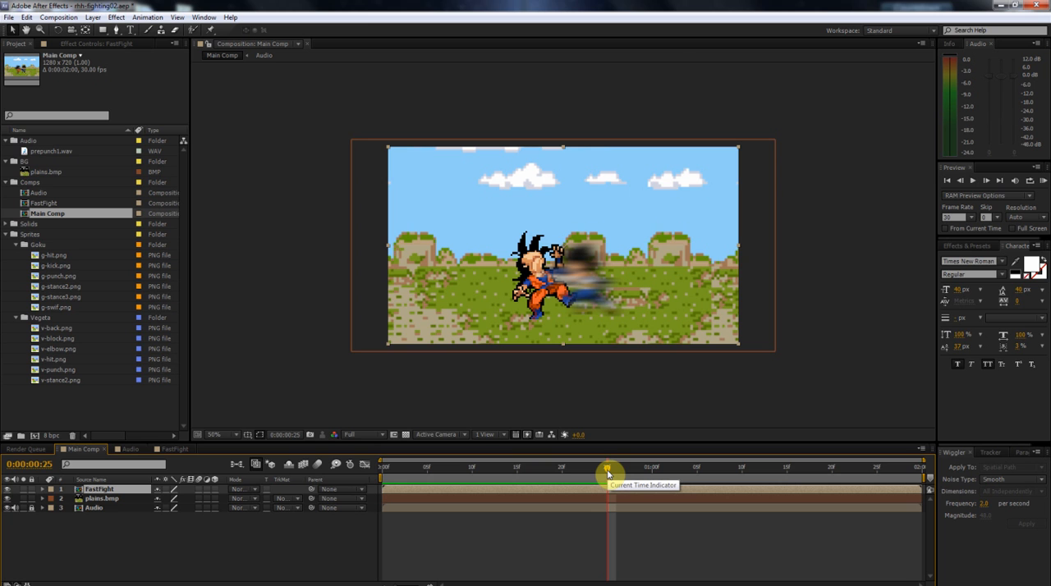
drag(608, 474, 348, 489)
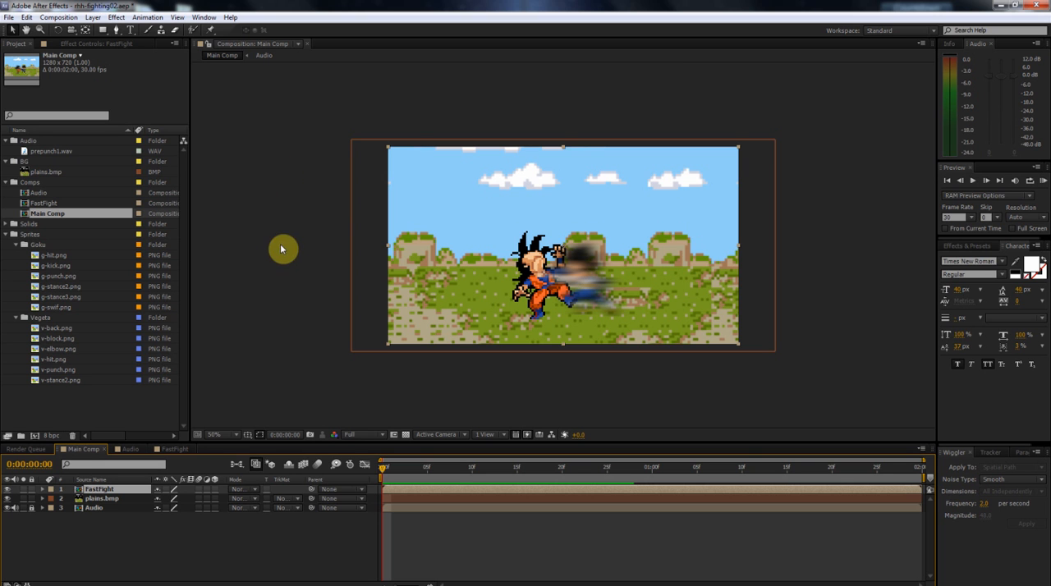
Add a null object to Main Comp and rename it Camera.
click(92, 17)
mouse_move(99, 33)
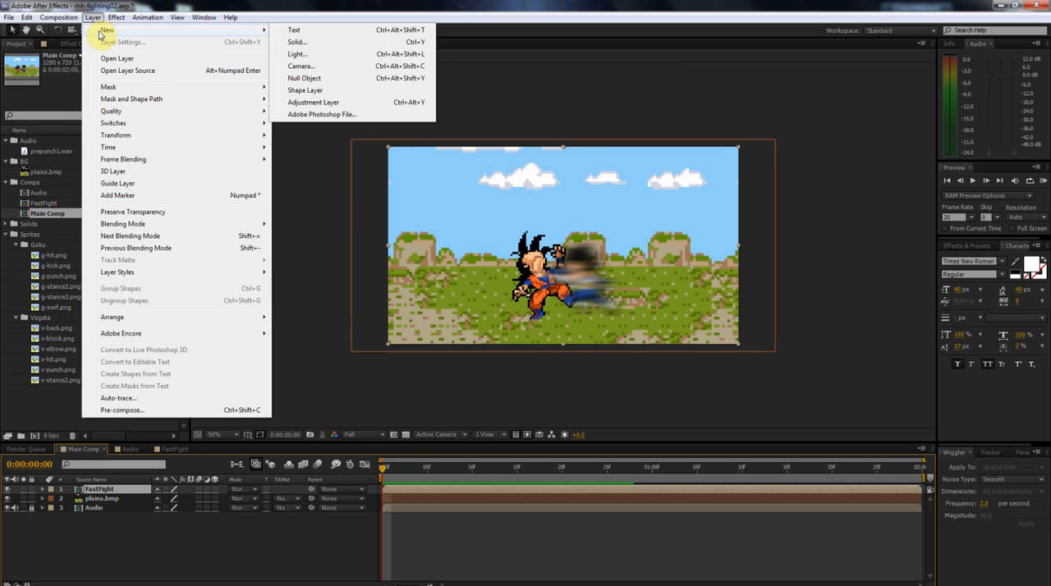
click(319, 82)
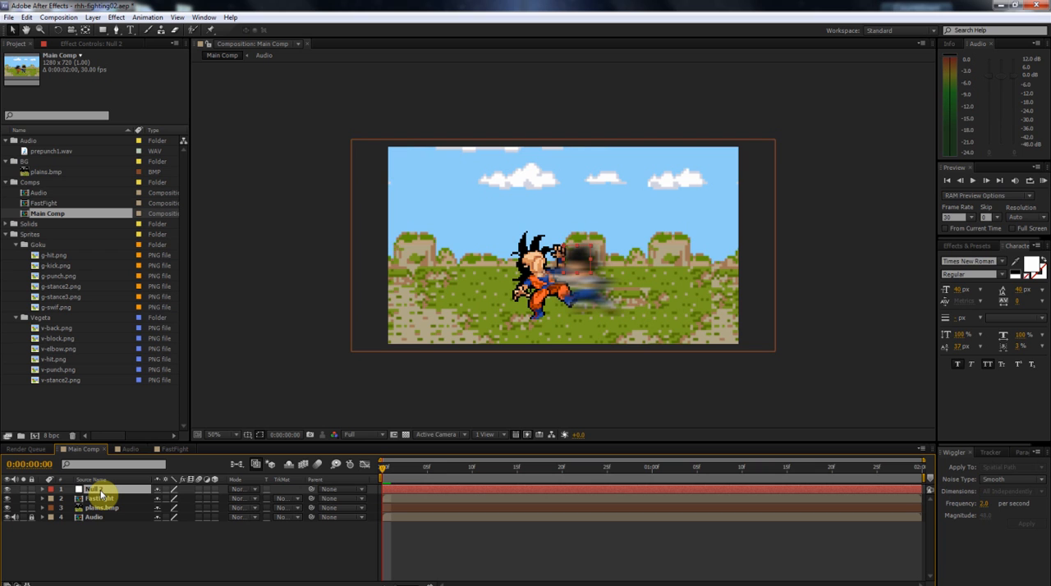
key(Return)
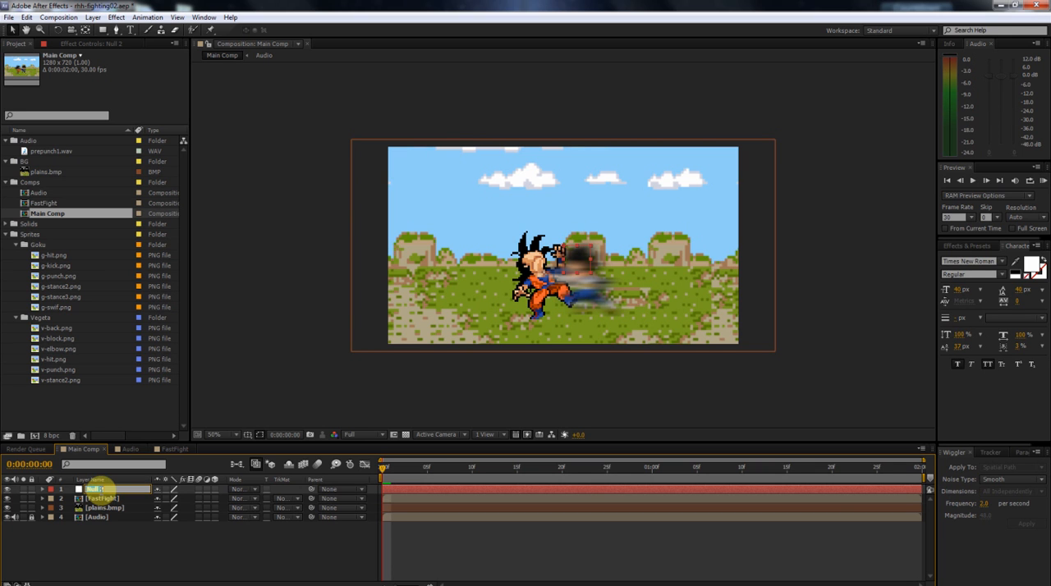
text(Camera)
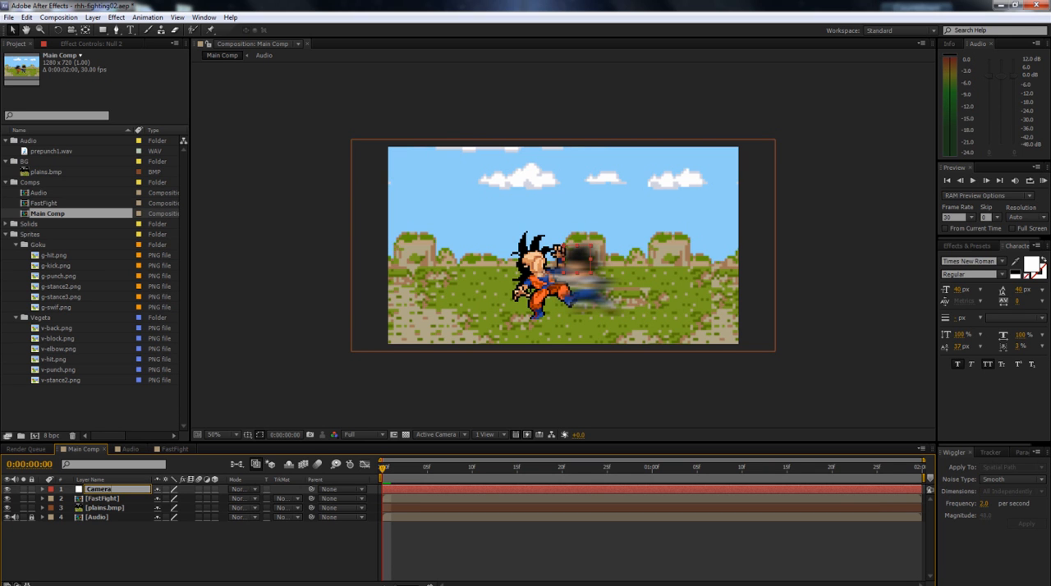
click(110, 533)
click(113, 491)
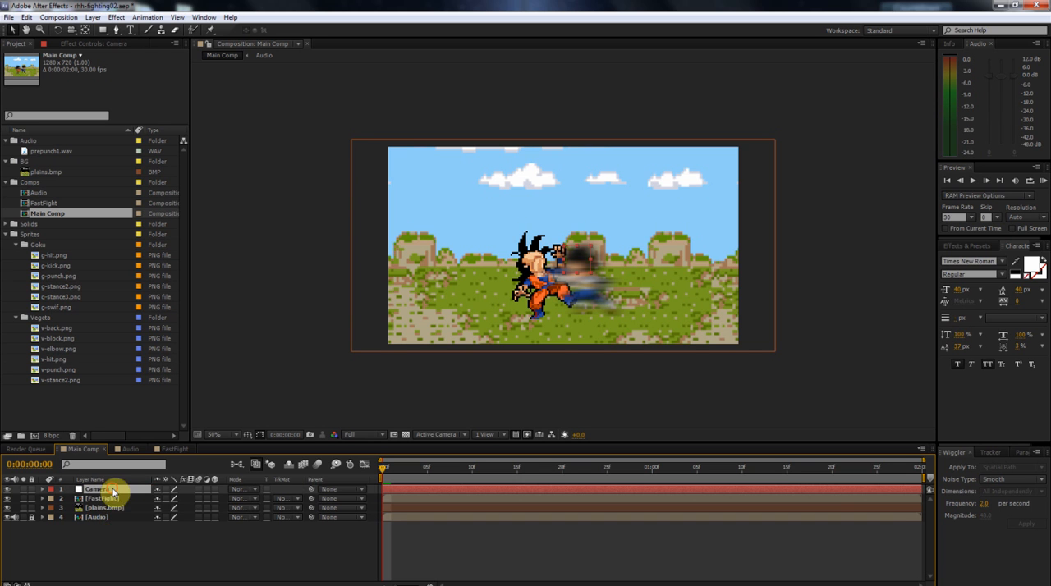
Parent the FastFight and plains.bmp layers to the Camera null, and leave Camera selected at the start of the comp.
click(115, 499)
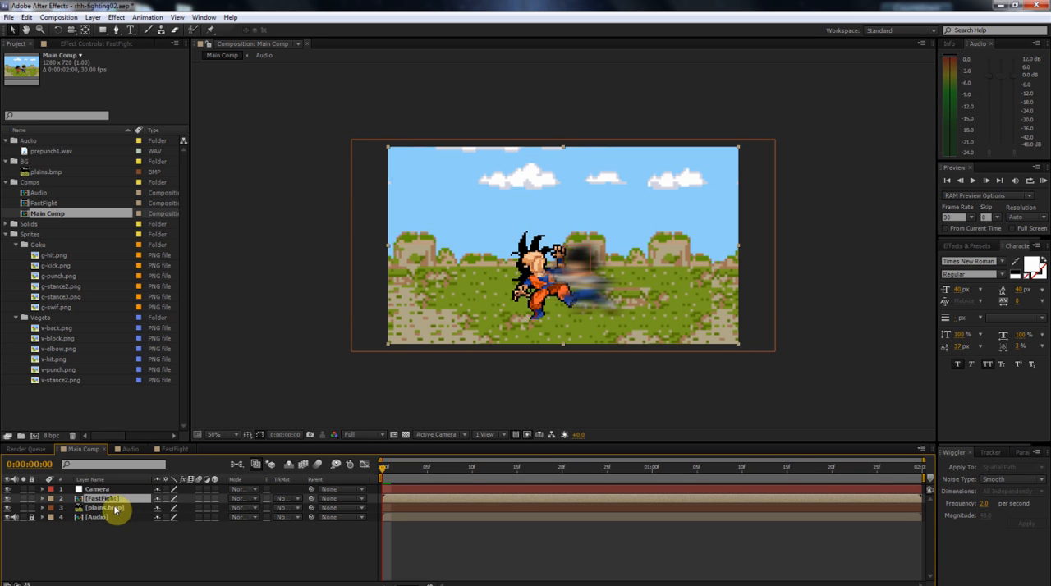
click(112, 508)
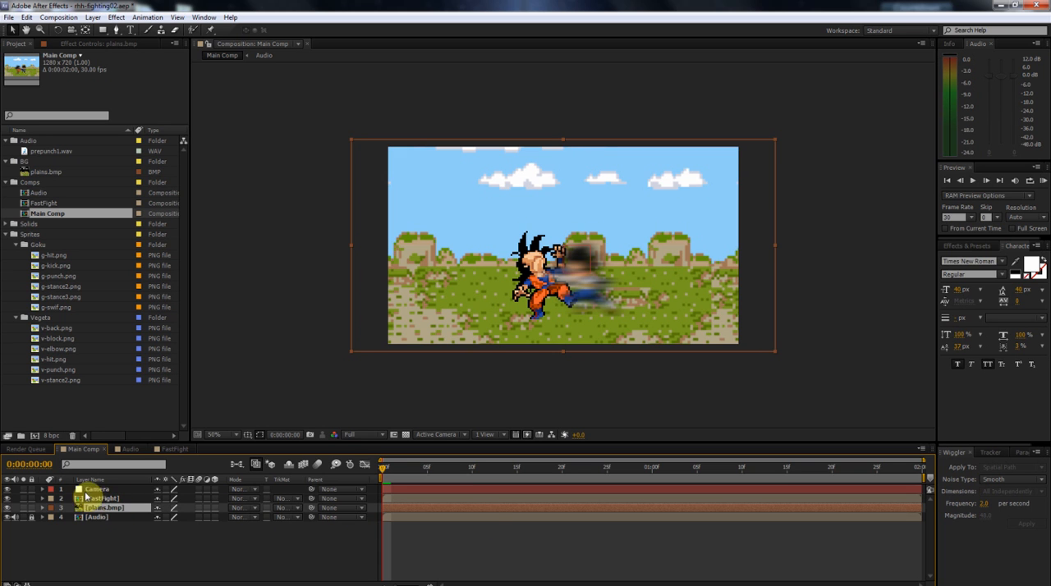
click(119, 499)
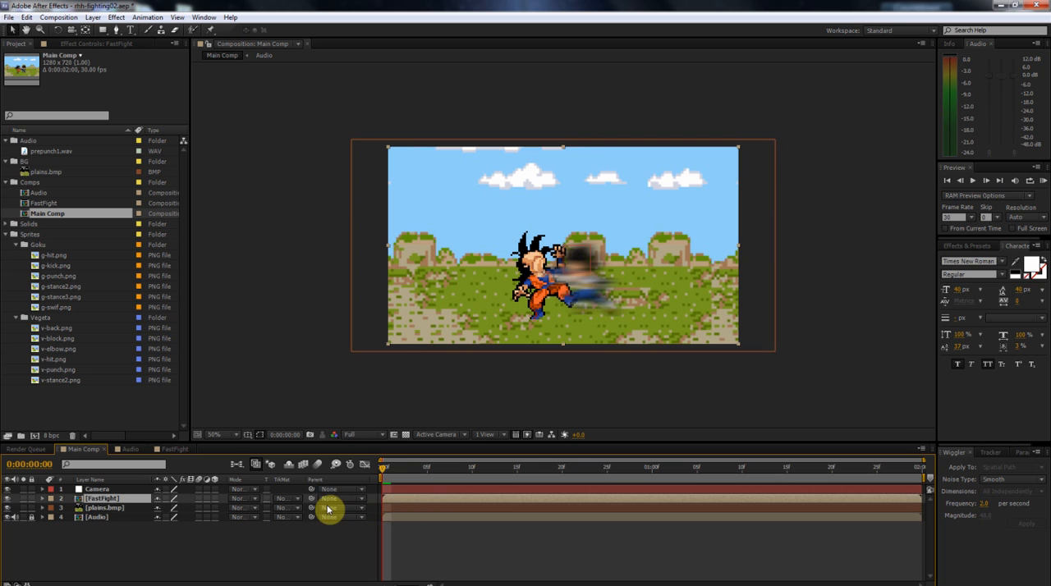
shift+click(111, 509)
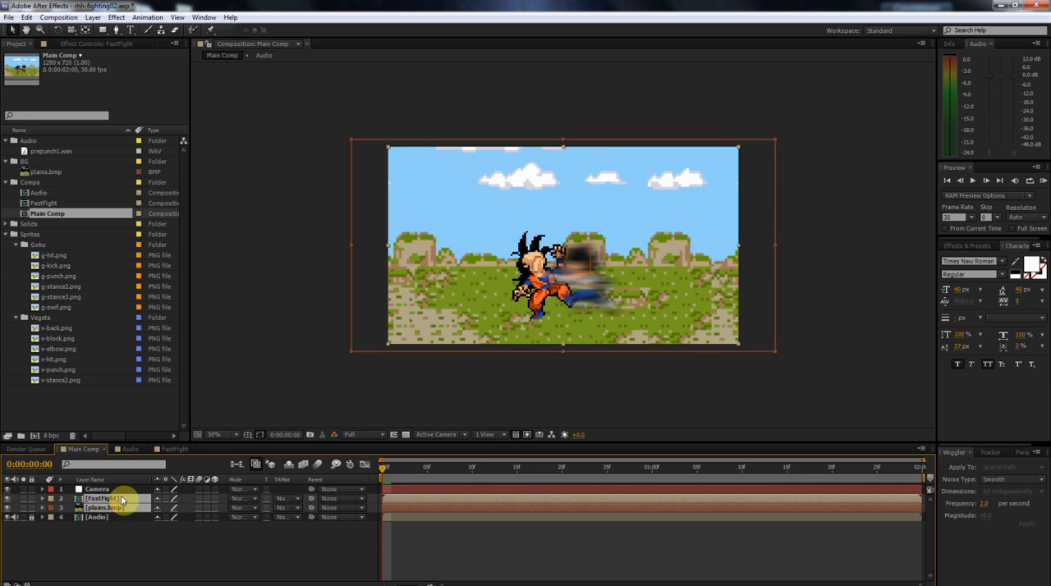
drag(313, 503, 107, 491)
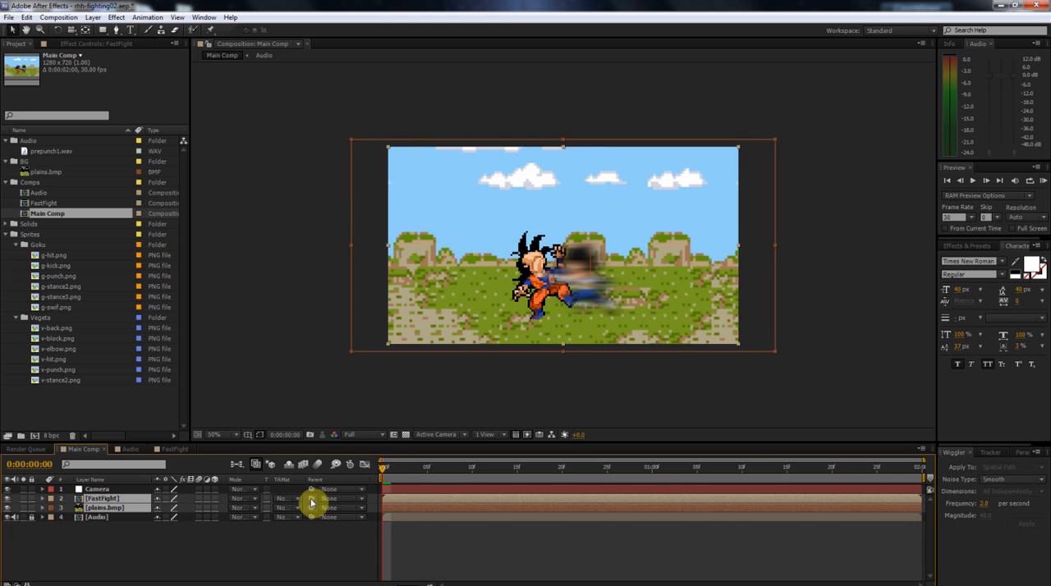
drag(312, 502, 91, 490)
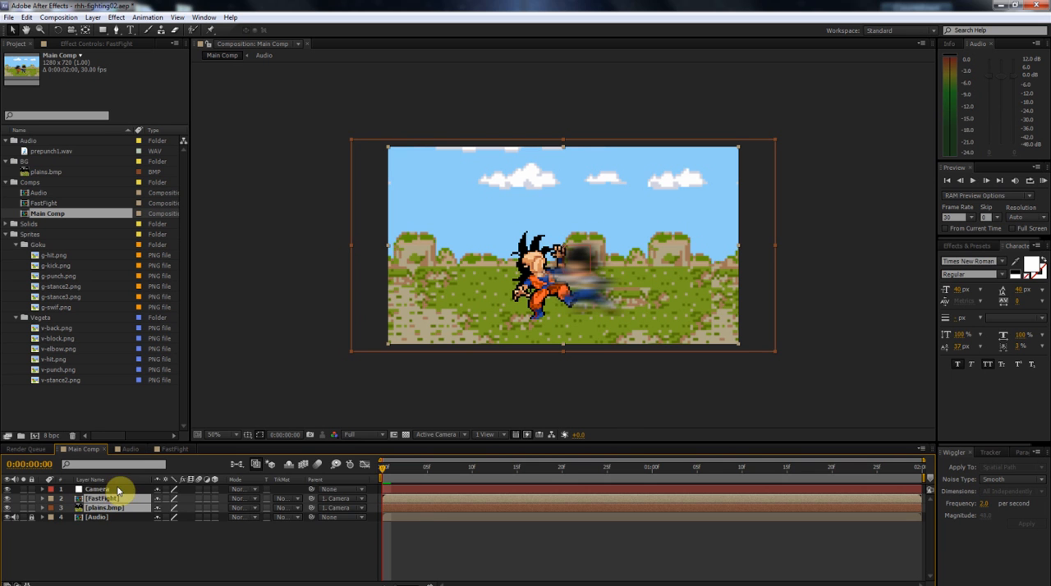
click(98, 490)
drag(406, 475, 369, 482)
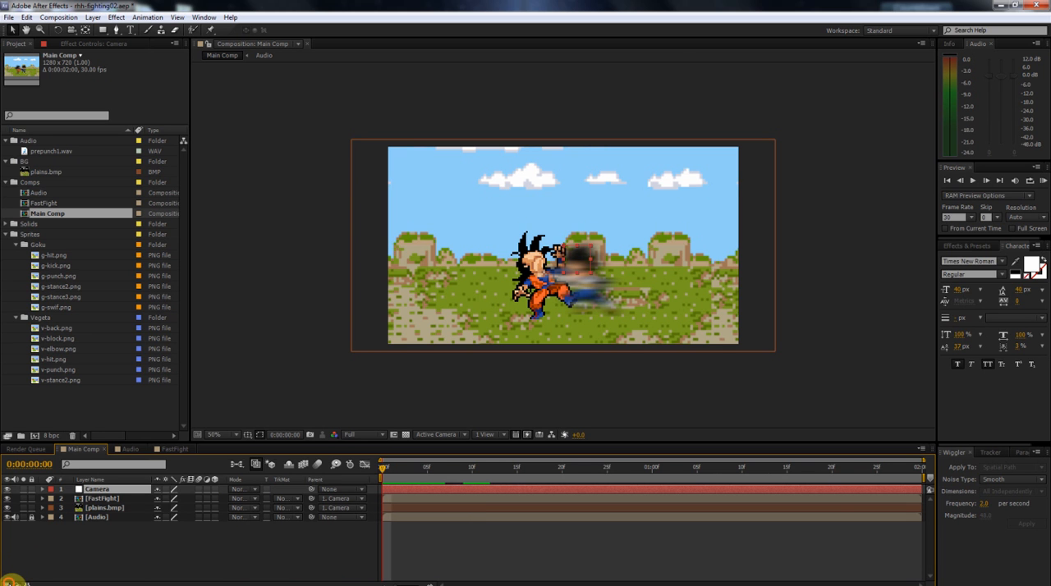
Hide the layer switches and the transfer controls in the timeline, and show both again.
click(13, 583)
click(23, 582)
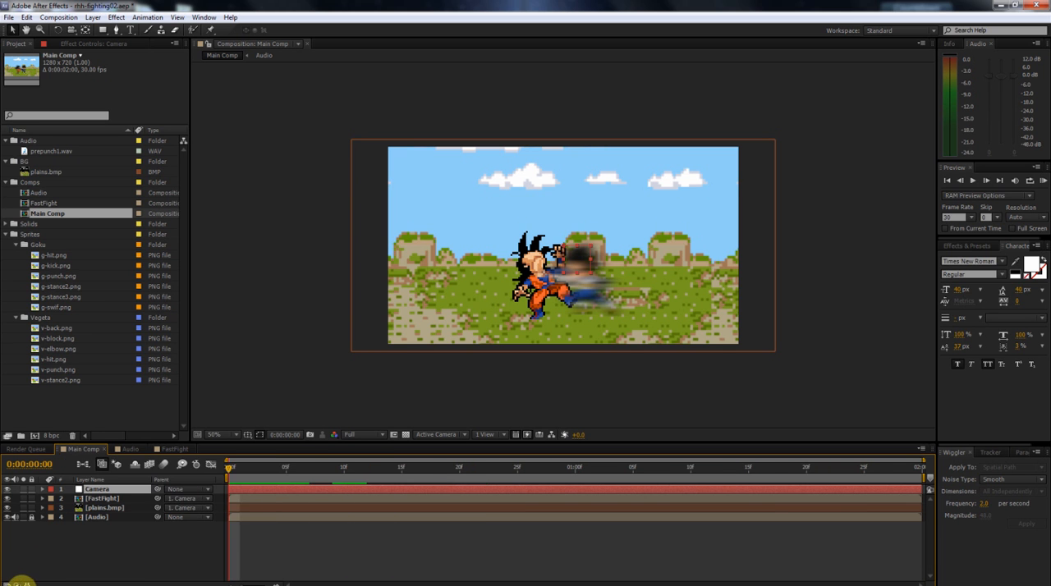
click(13, 583)
click(23, 583)
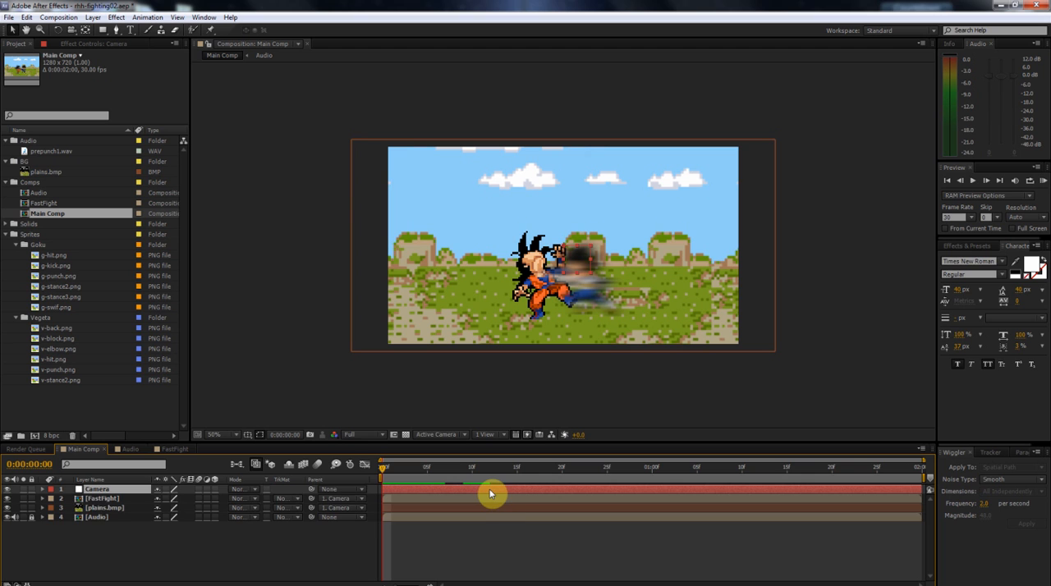
Add Position keyframes to the Camera layer at the start of the comp and at 0:00:01:29.
key(p)
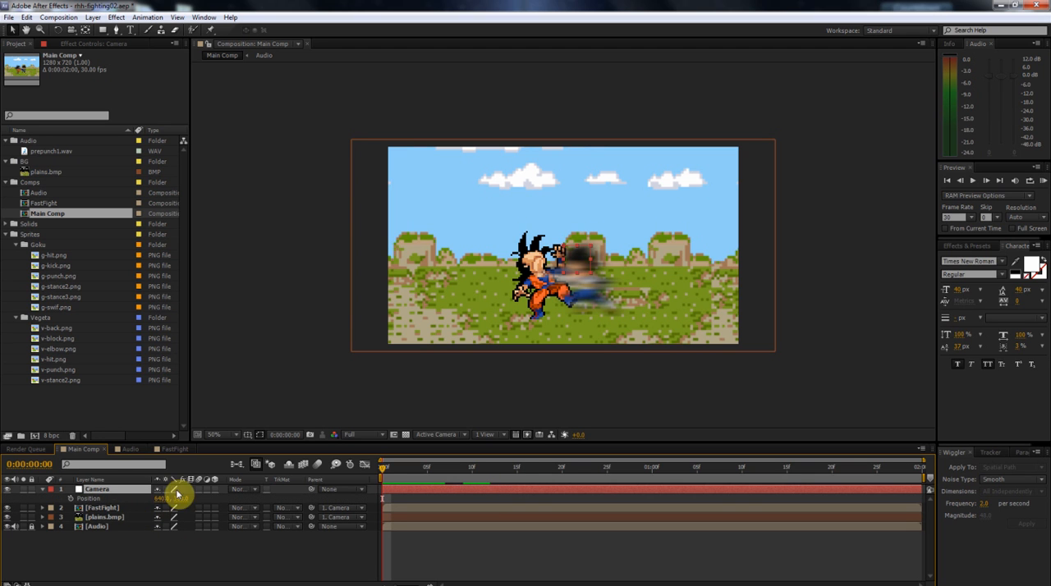
click(70, 498)
click(400, 472)
drag(417, 473, 938, 488)
click(16, 499)
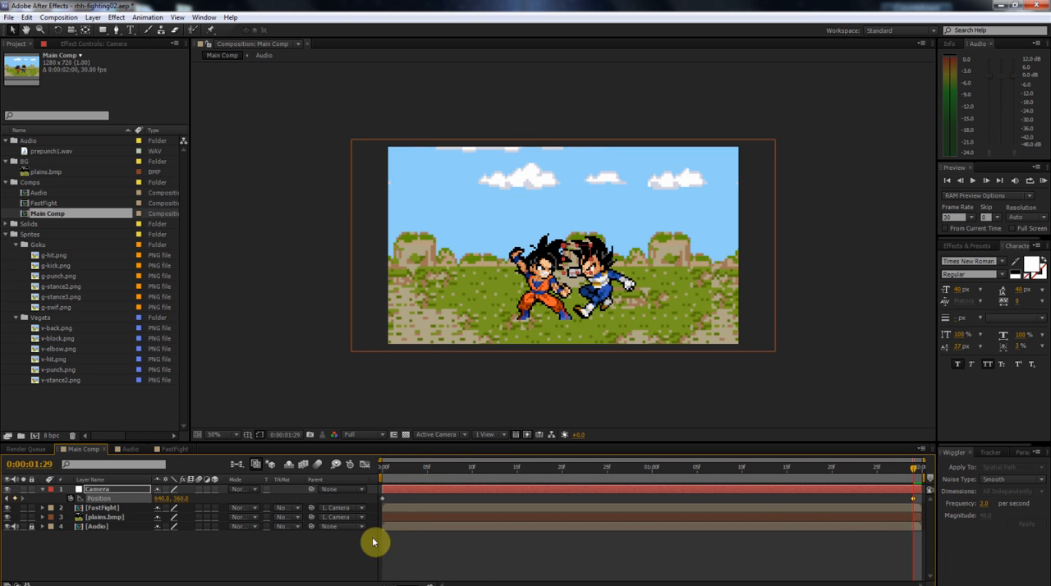
Select both Position keyframes of the Camera layer together.
click(920, 502)
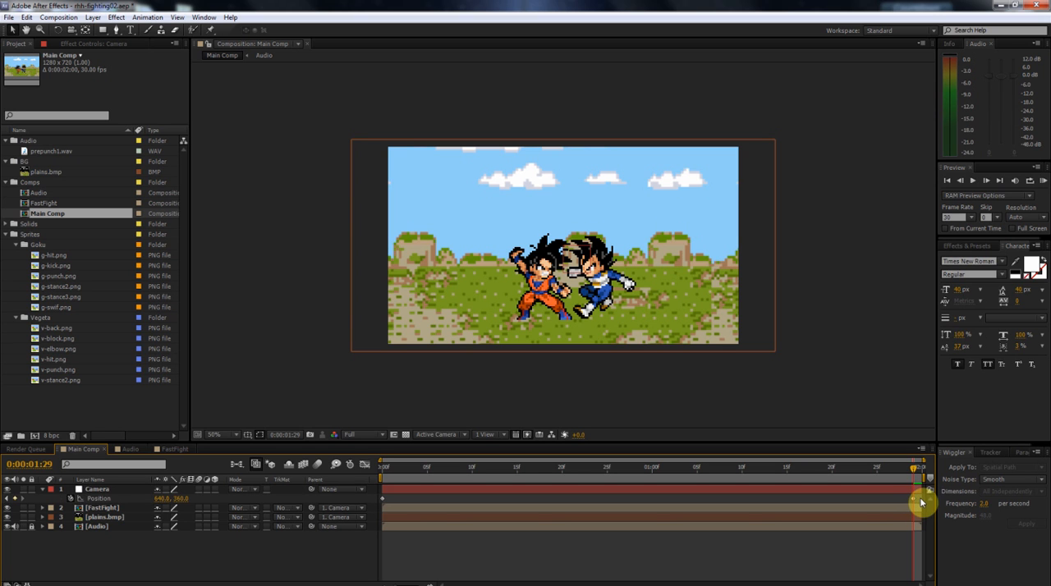
click(914, 500)
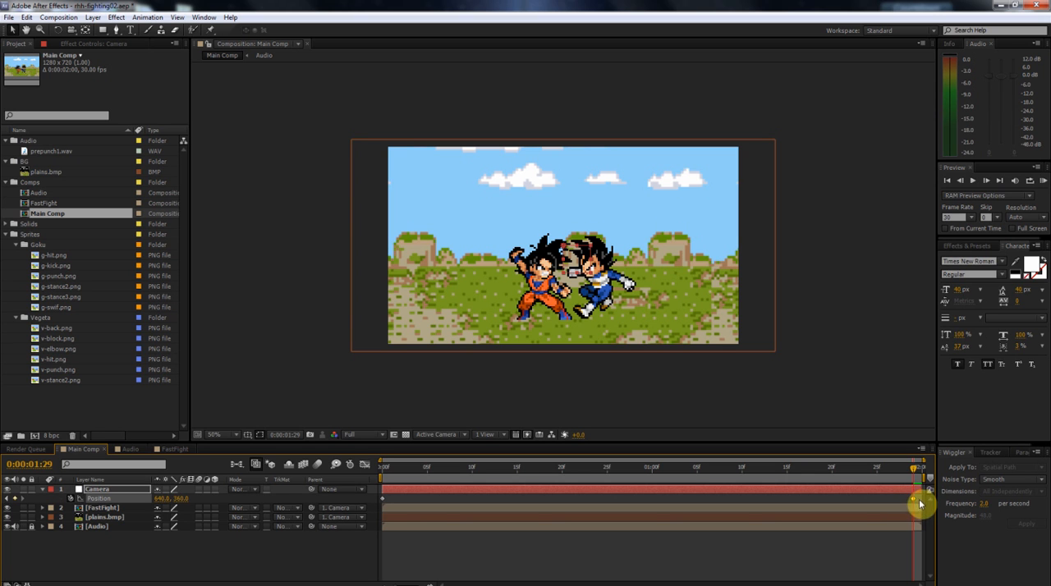
shift+click(382, 499)
click(909, 503)
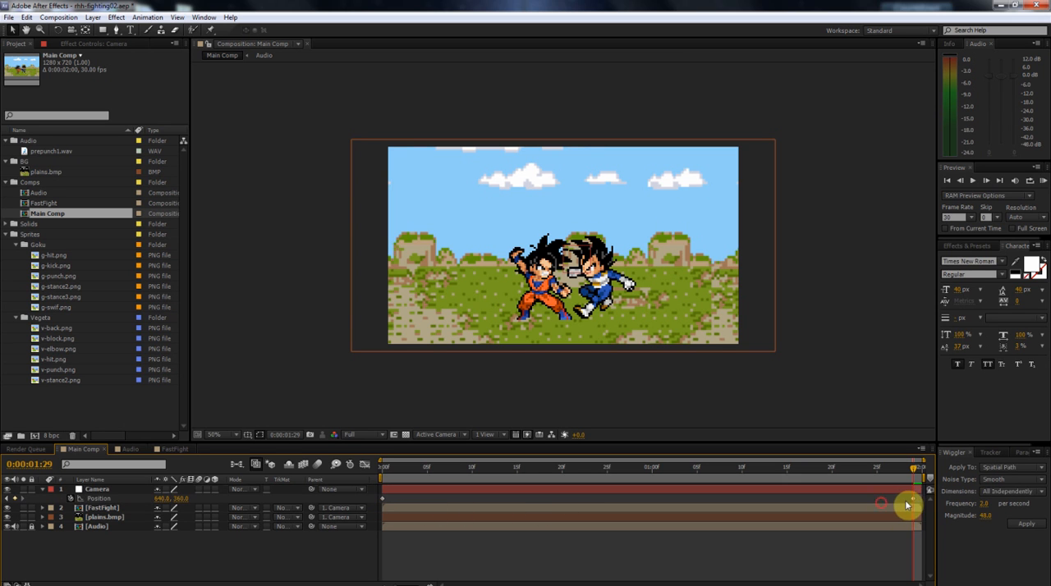
drag(896, 504, 332, 510)
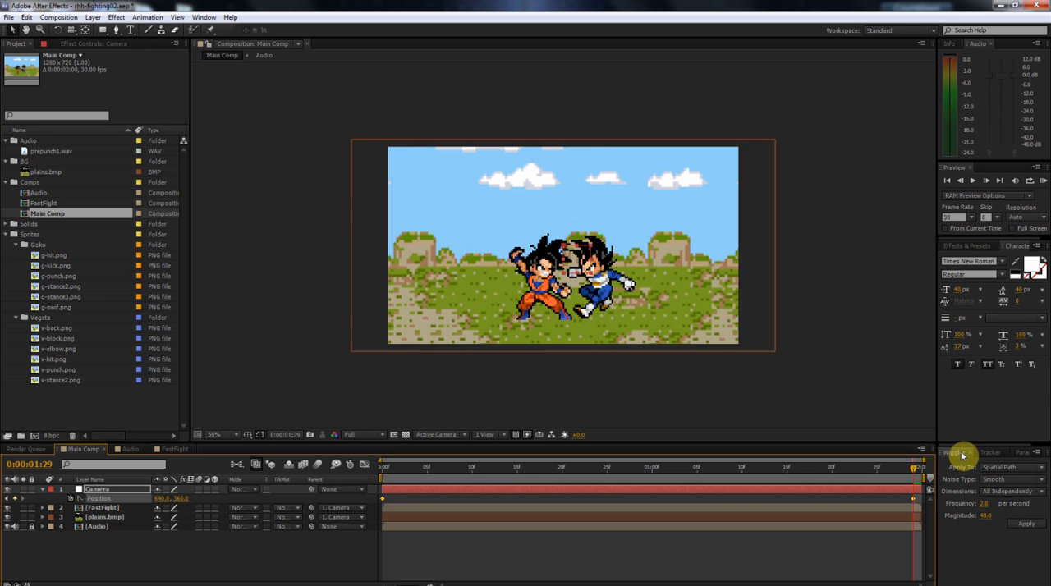
Check that the Wiggler is enabled, keeping both Camera Position keyframes selected at 0:00:01:29.
drag(402, 471, 865, 489)
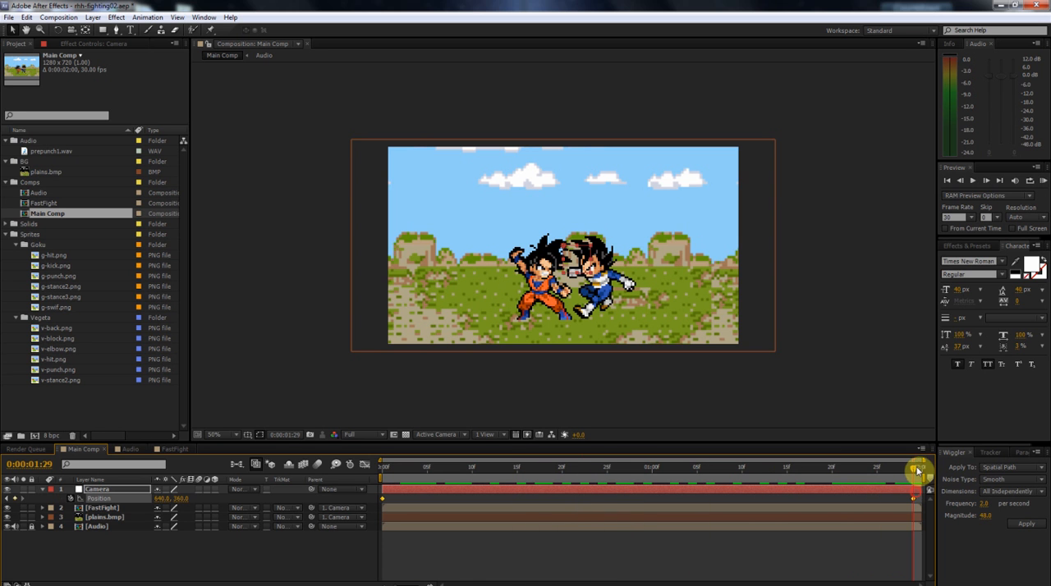
drag(913, 472, 918, 473)
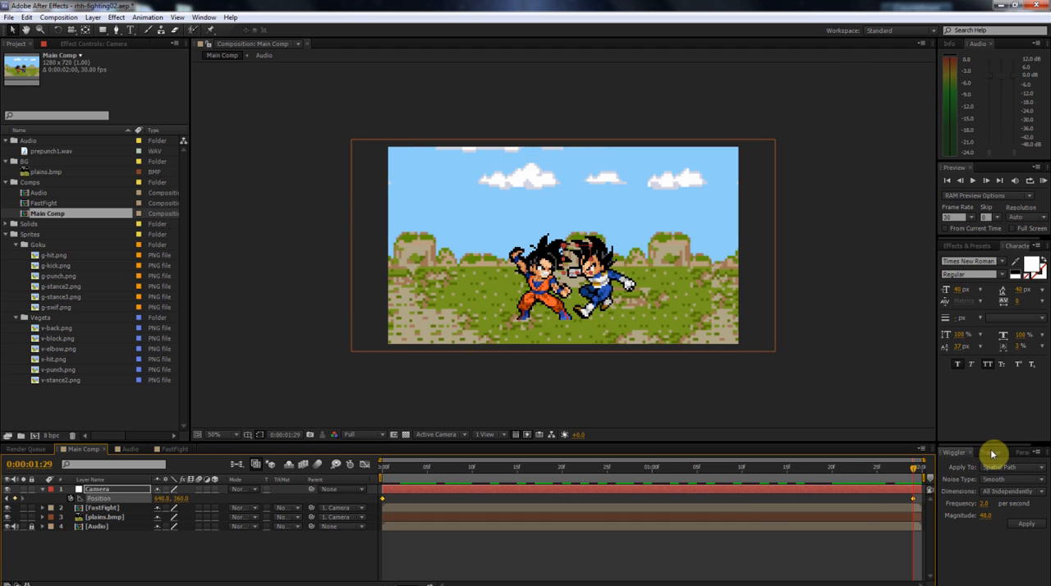
click(204, 17)
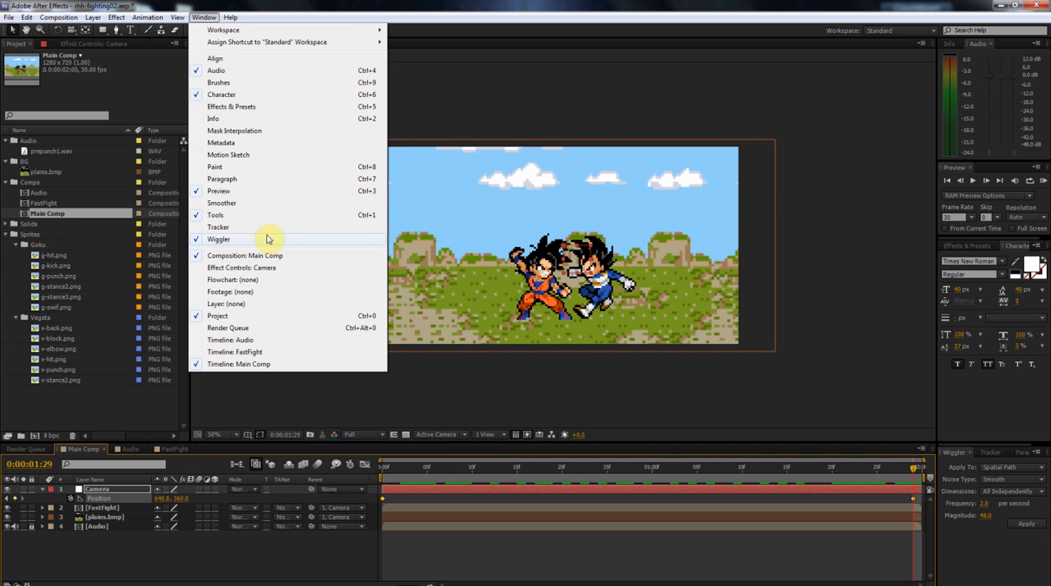
click(557, 102)
drag(919, 495, 352, 499)
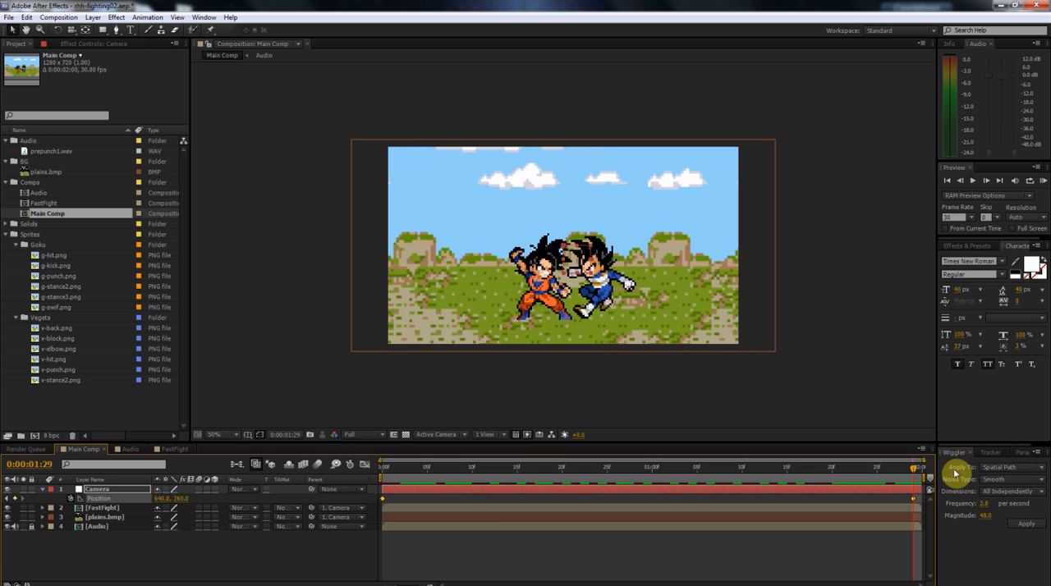
Keep the Wiggler on Spatial Path with Smooth noise, and choose All Independently for its dimensions.
click(984, 469)
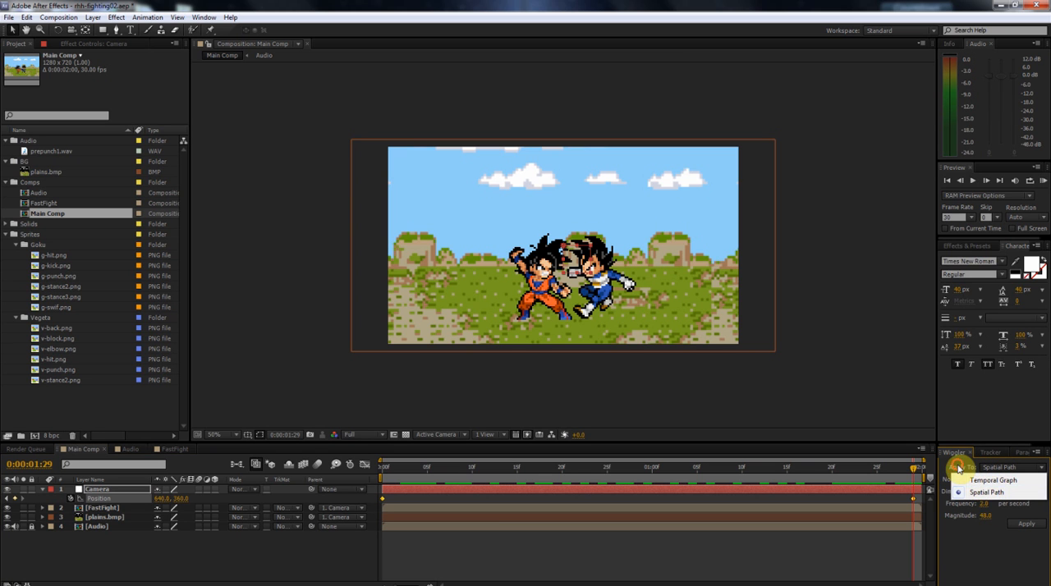
click(959, 466)
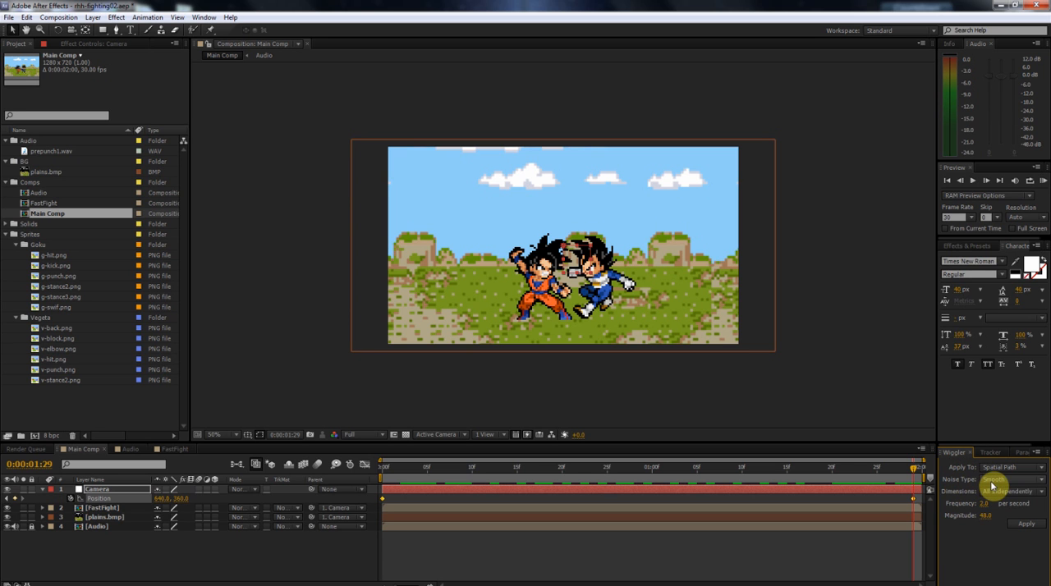
click(992, 485)
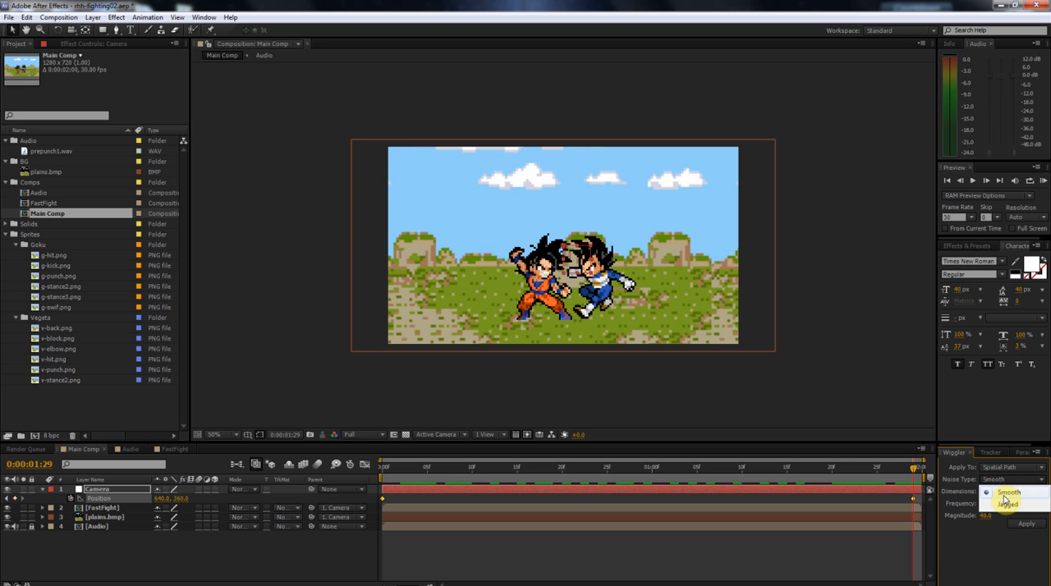
click(959, 480)
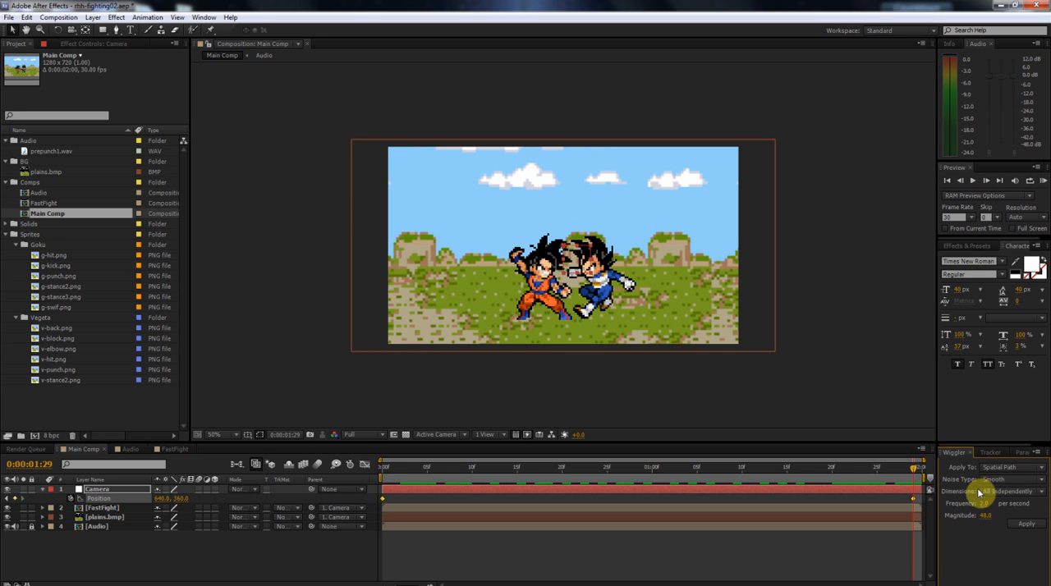
click(988, 491)
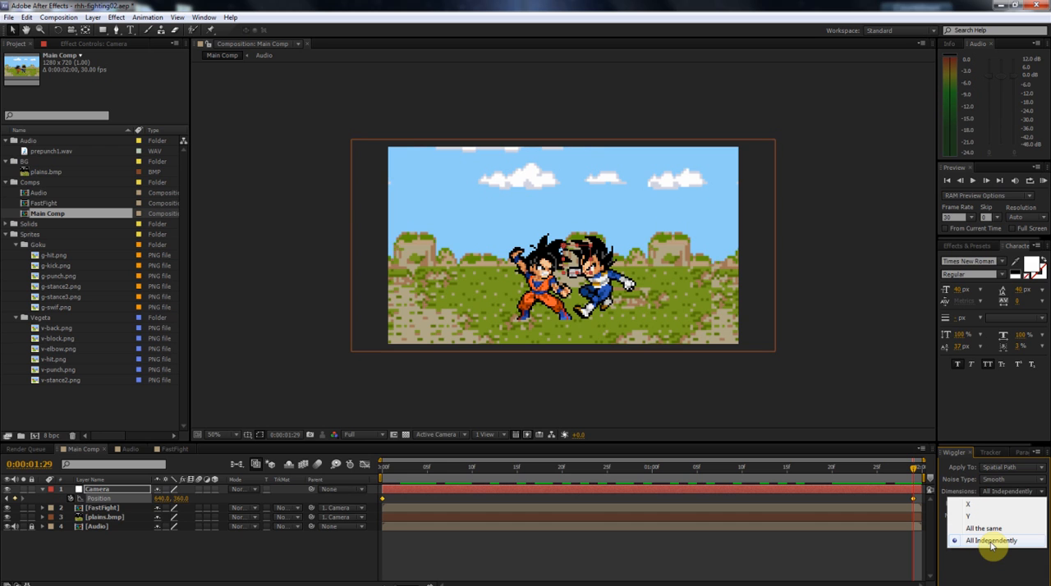
click(992, 543)
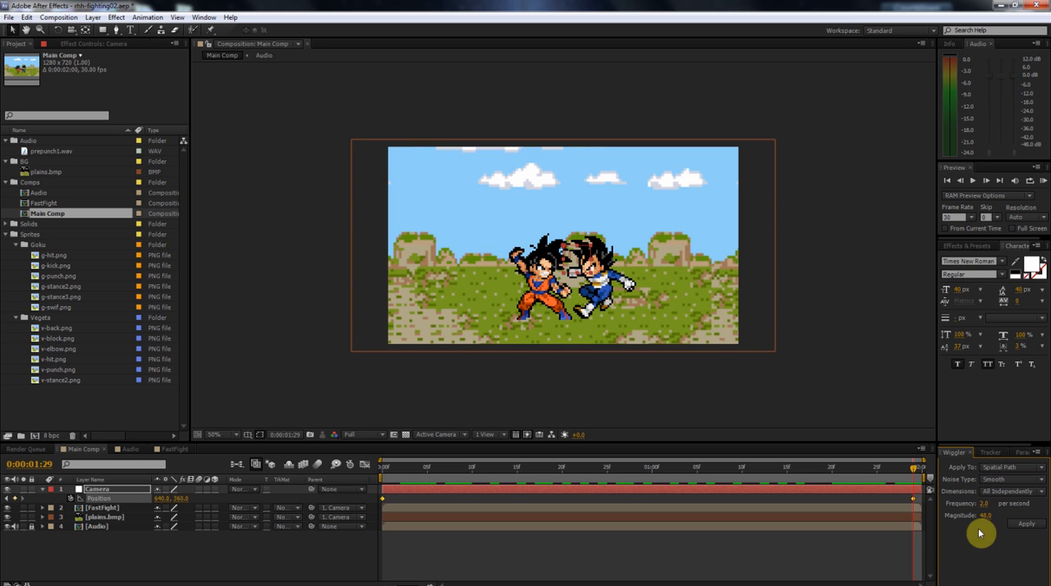
Set the Wiggler magnitude to 25 and apply it to the Camera layer's Position keyframes.
click(983, 504)
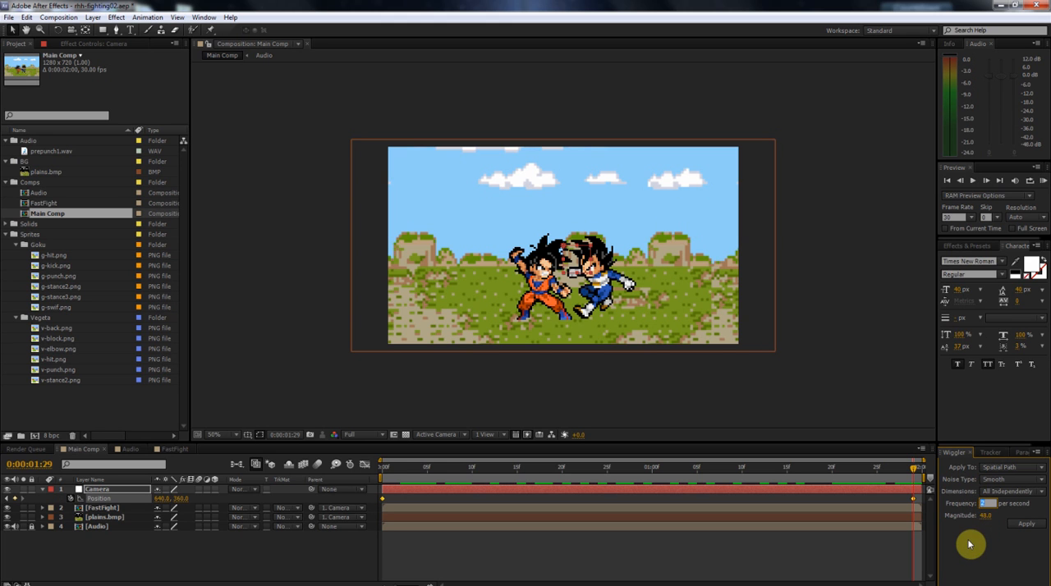
click(985, 519)
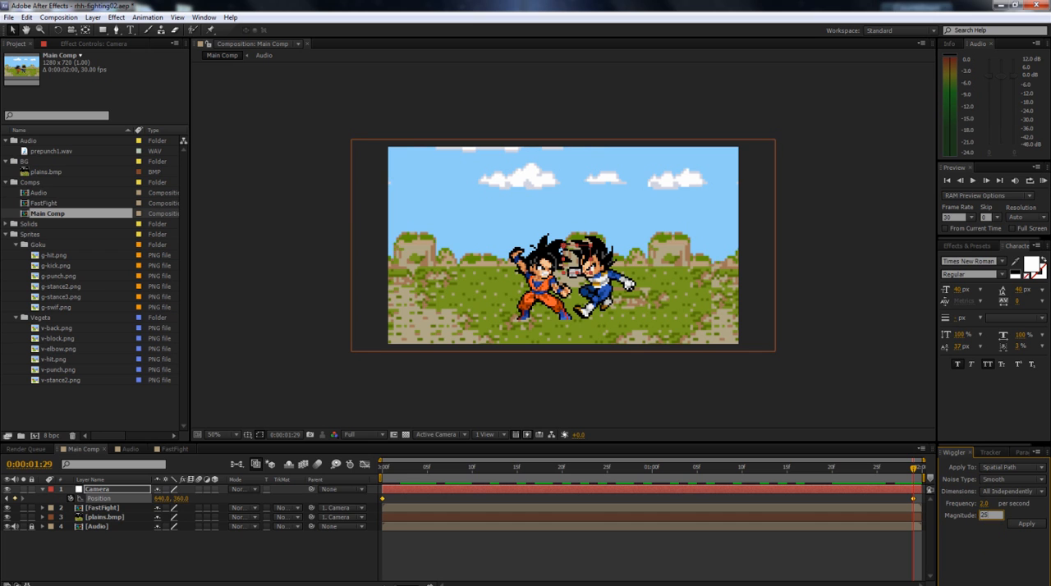
key(Return)
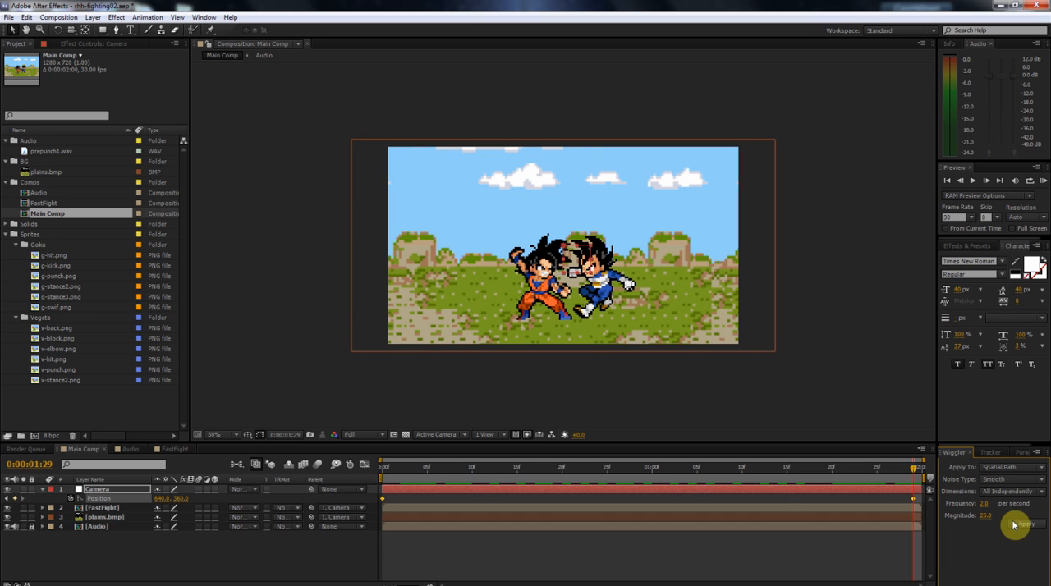
click(1020, 524)
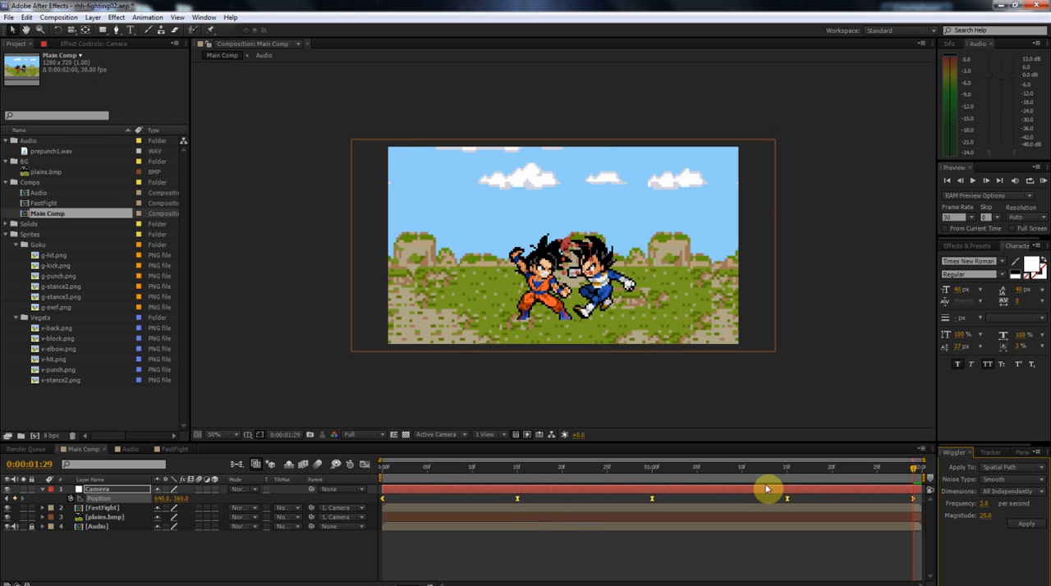
Preview the wiggled camera movement from the start of the comp.
drag(438, 469, 354, 476)
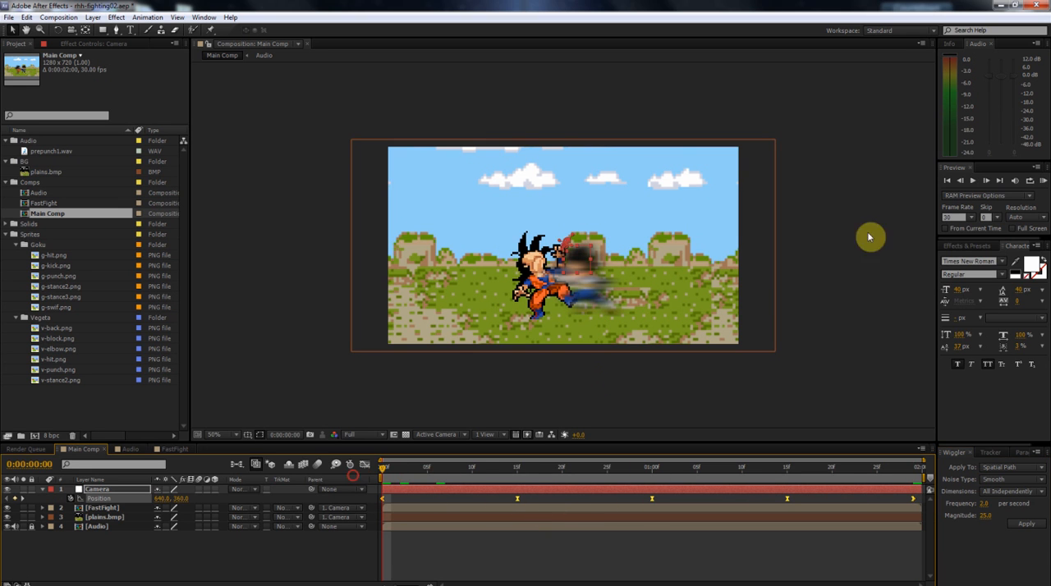
click(1042, 184)
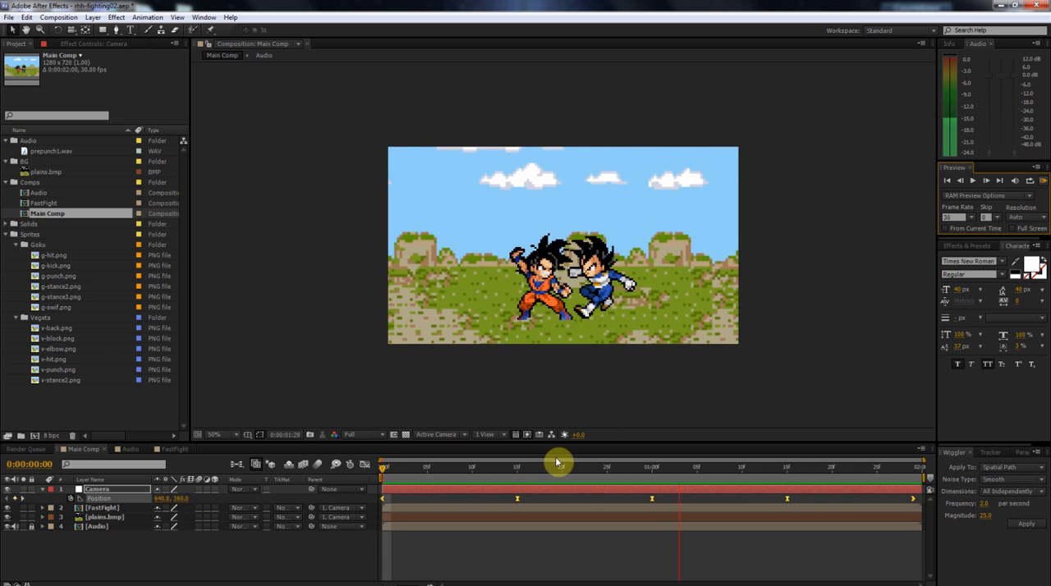
key(space)
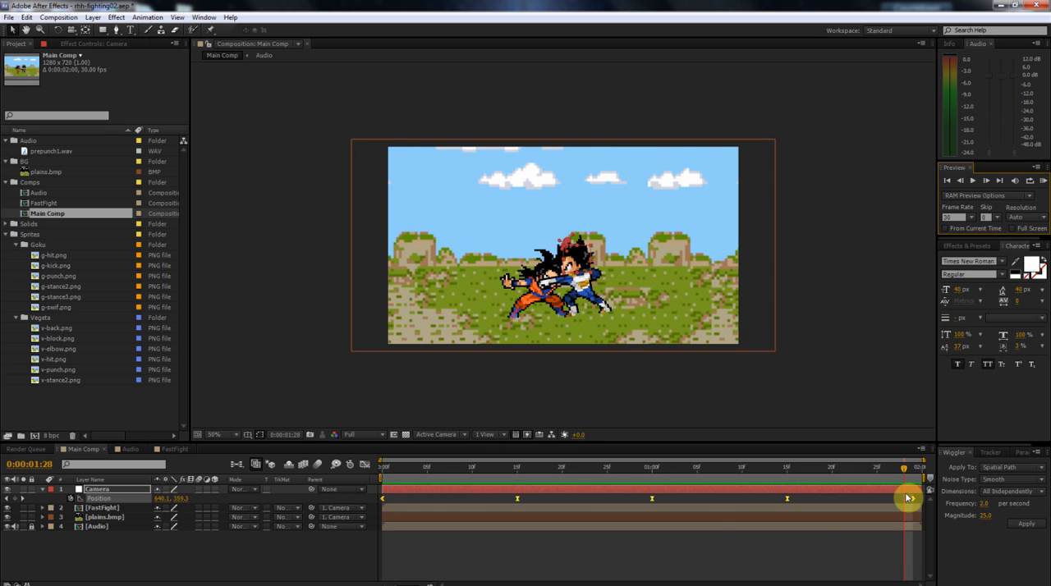
Undo the applied wiggle and reapply it to the Camera's Position keyframes with frequency 29 and magnitude 29.
key(ctrl+z)
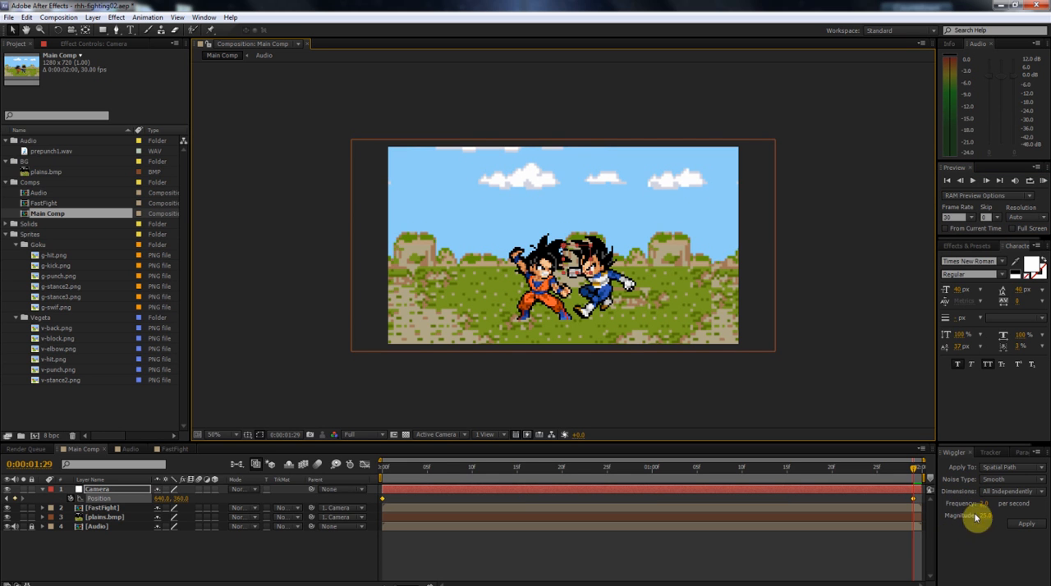
click(984, 505)
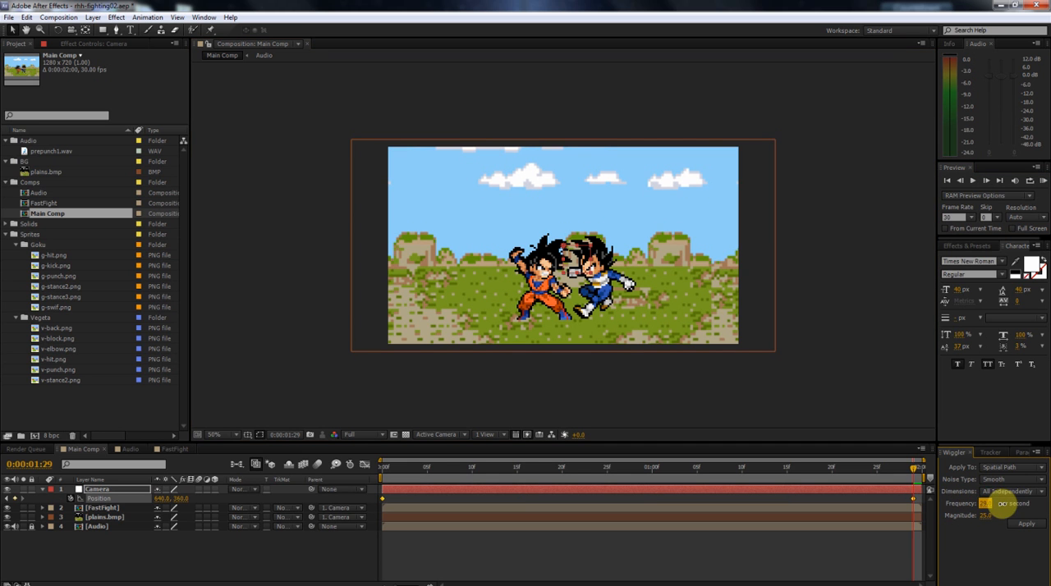
click(989, 516)
text(29)
click(1022, 524)
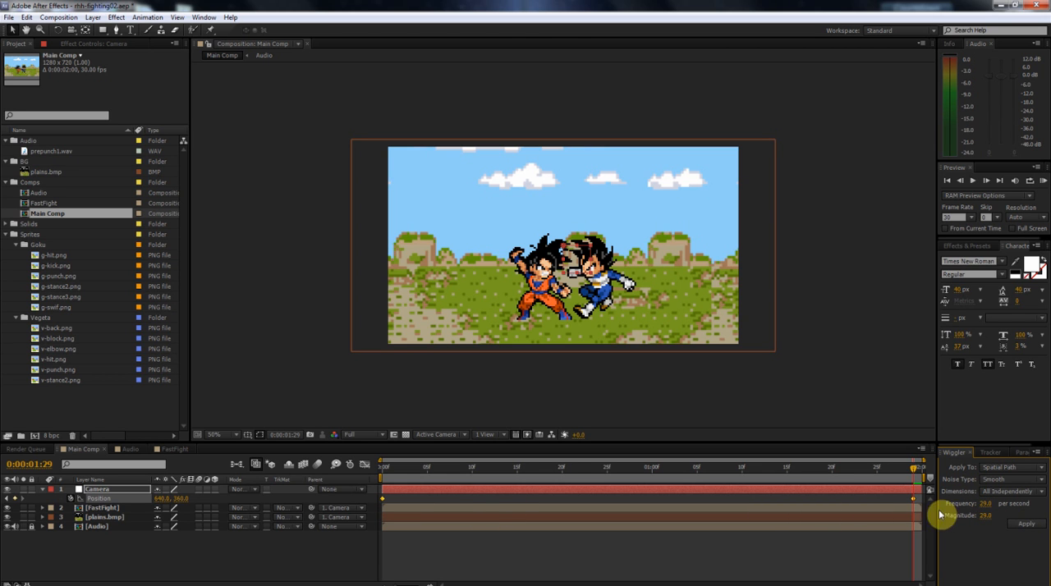
click(1023, 524)
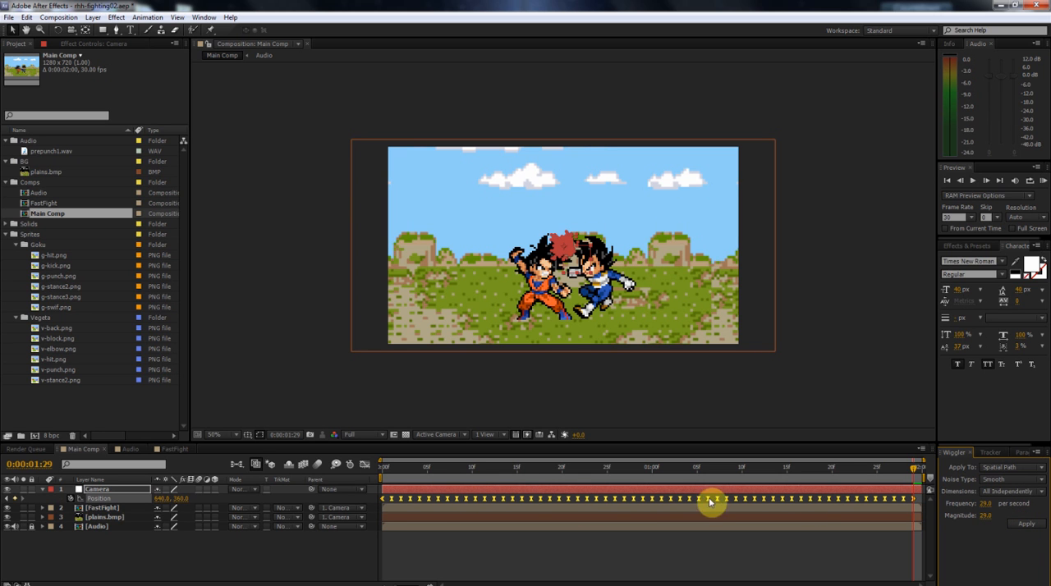
Preview the faster camera shake, return to the comp's start, and undo the applied wiggle.
click(1042, 180)
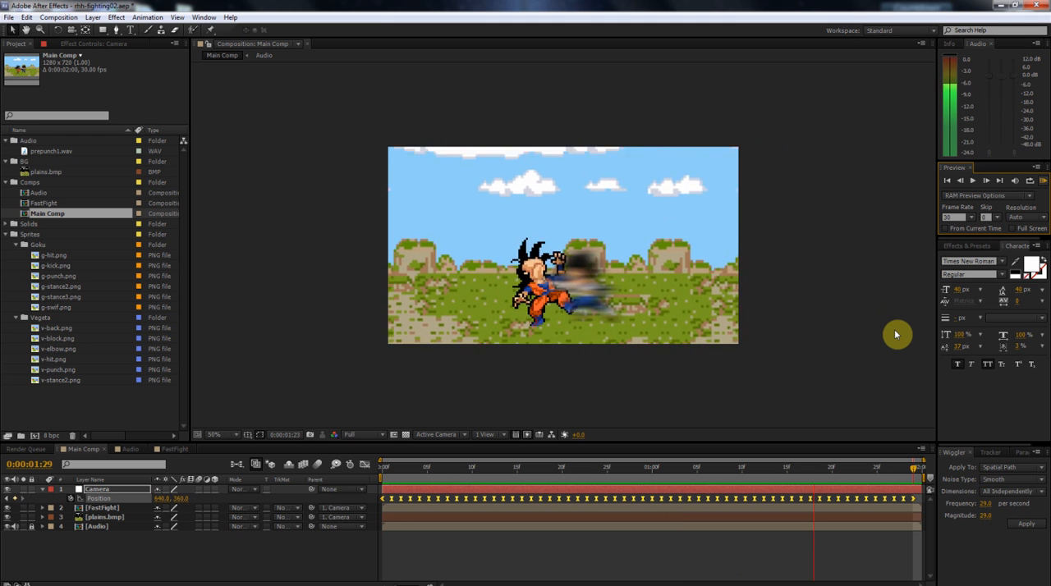
drag(567, 473, 381, 471)
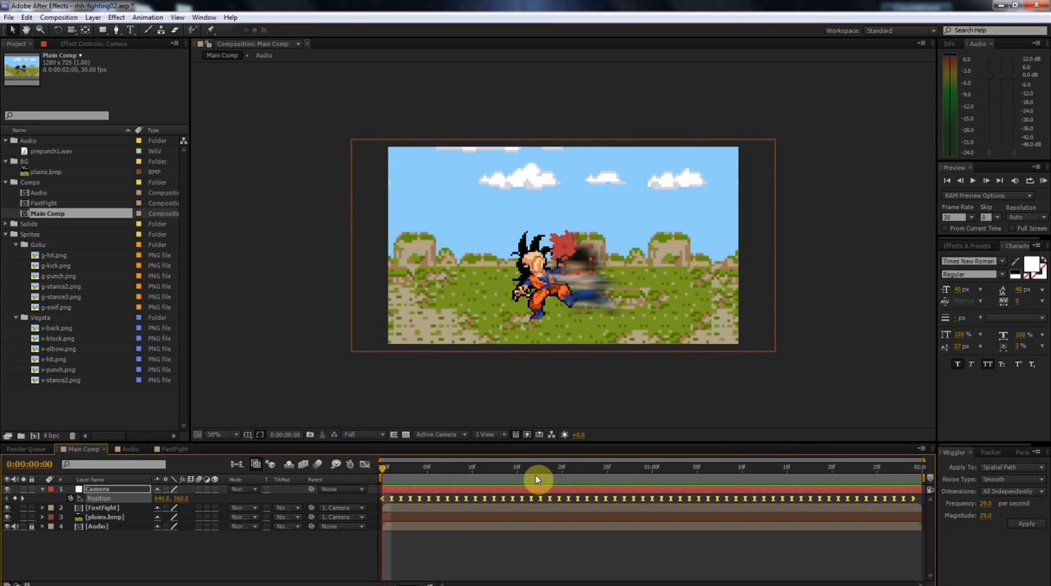
key(ctrl+z)
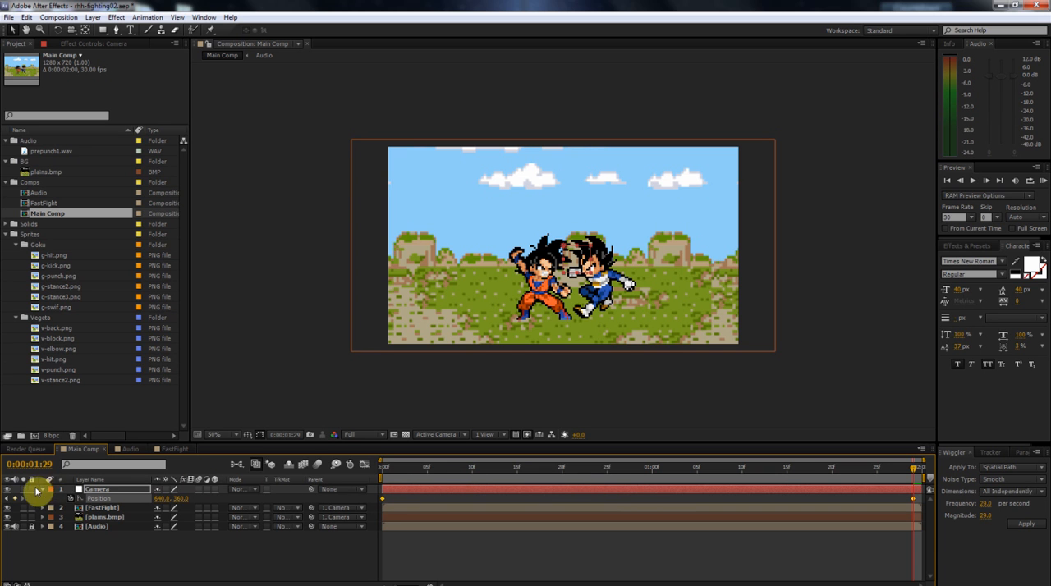
click(392, 474)
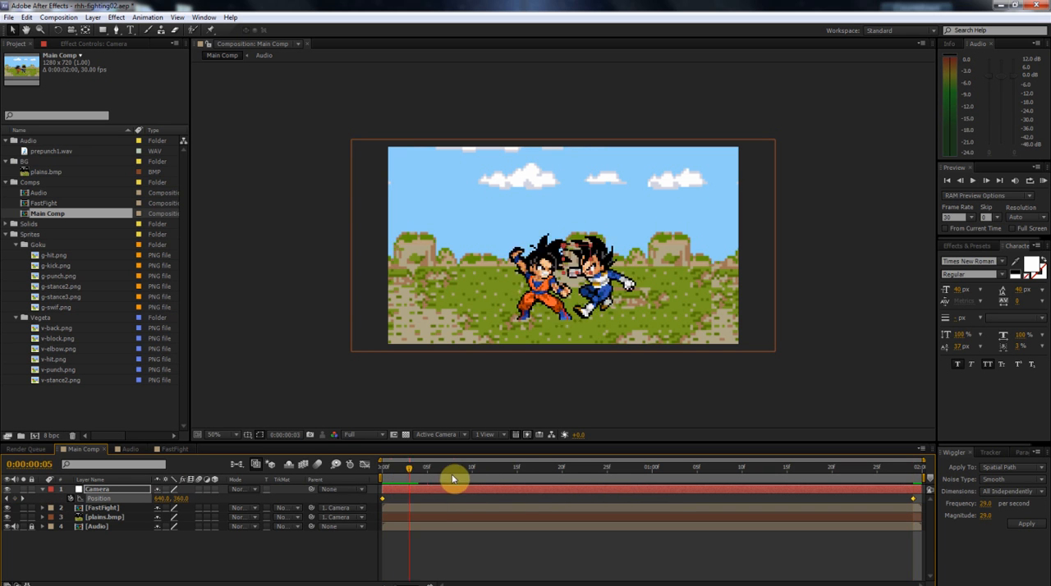
drag(439, 479, 454, 476)
click(42, 490)
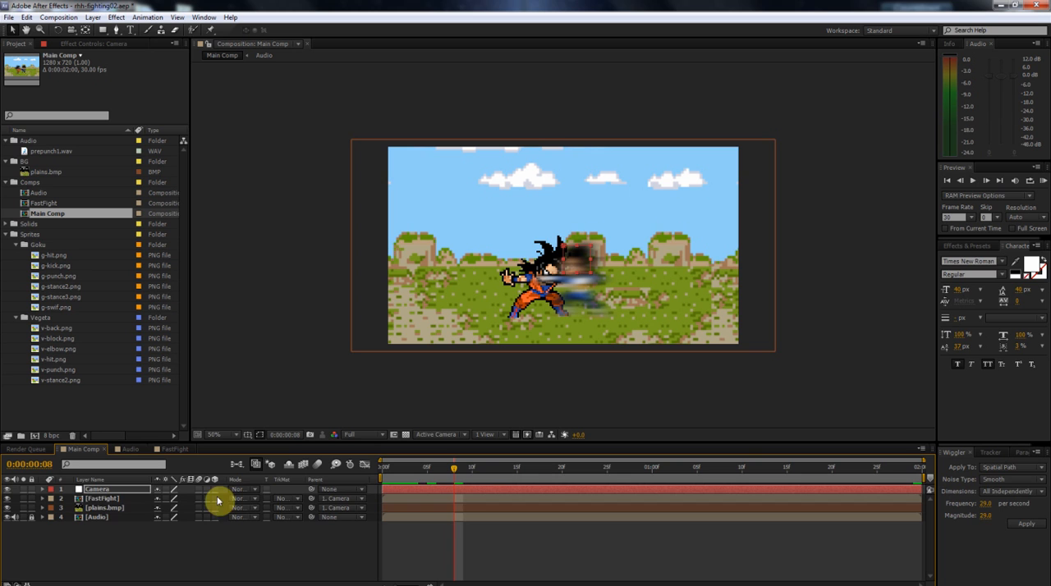
click(115, 509)
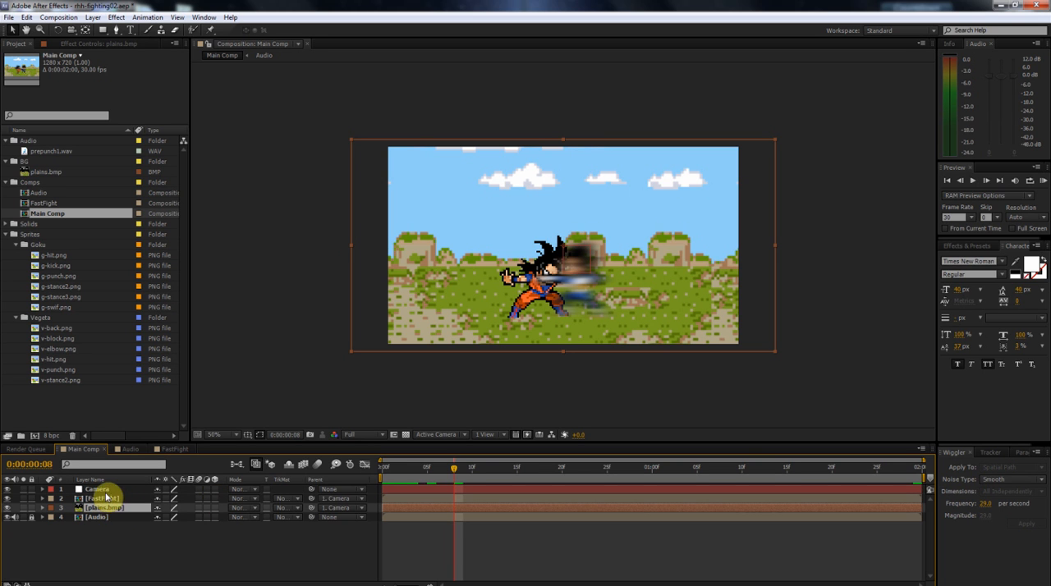
click(110, 498)
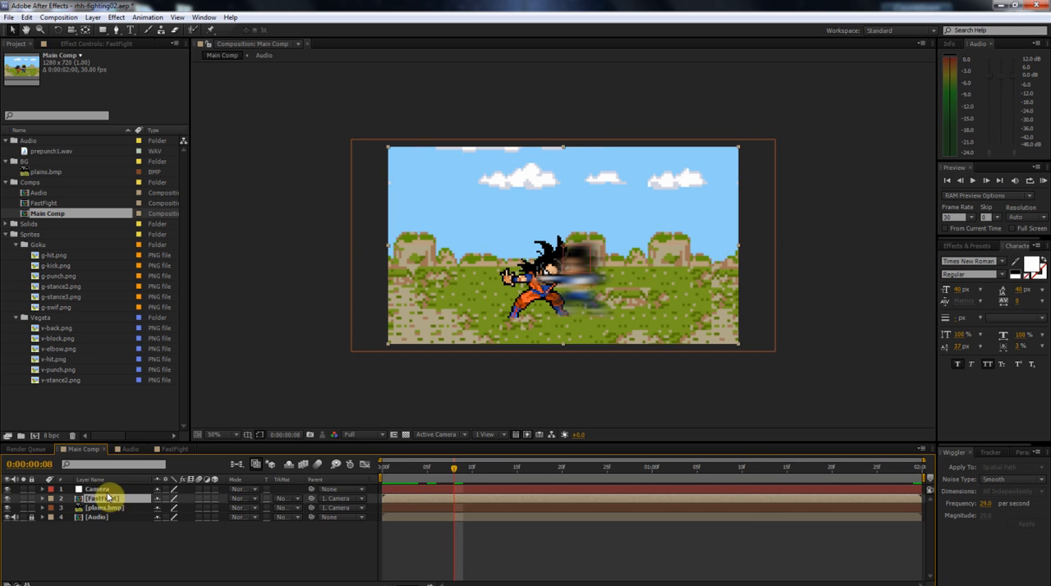
Remove the Camera layer's Position keyframes at the start of the comp and set its Position to 682, 383.
click(104, 490)
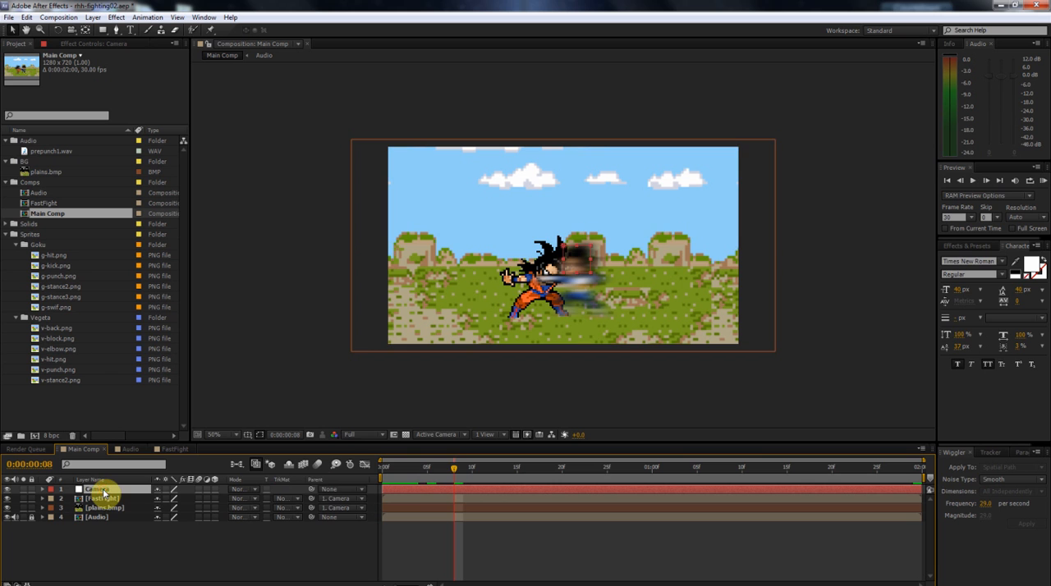
click(383, 469)
key(p)
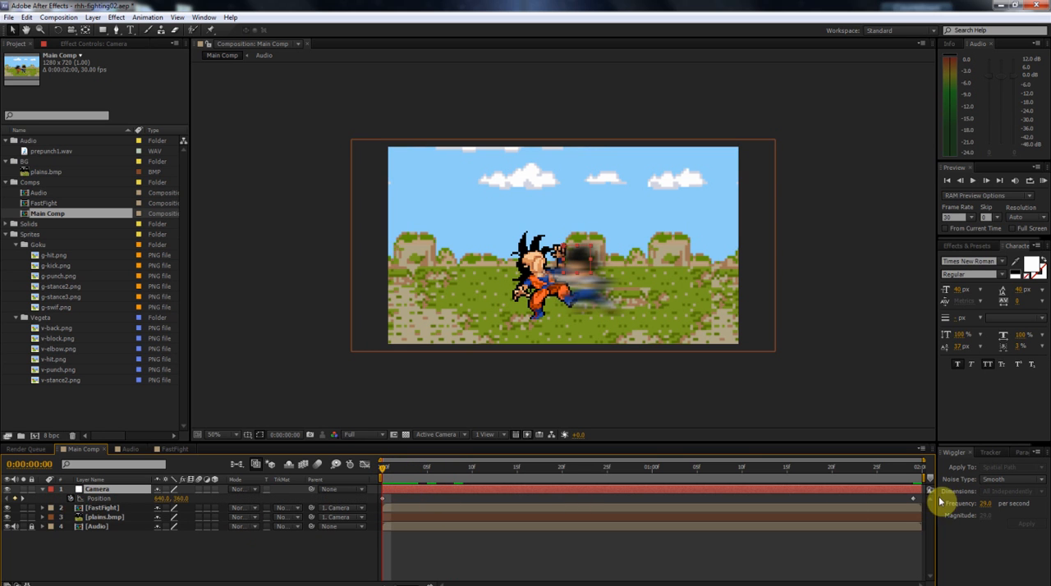
click(72, 501)
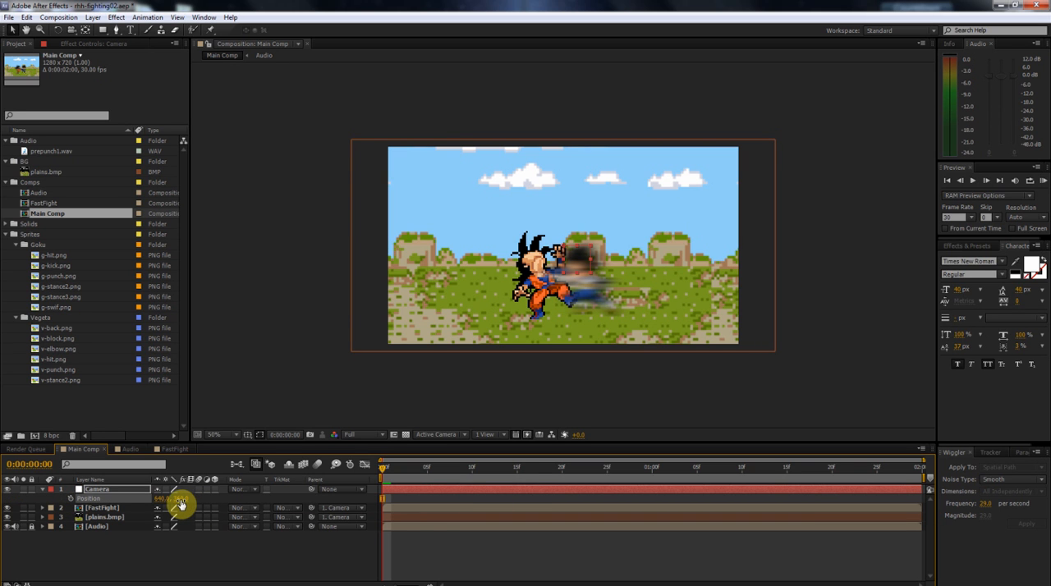
mouse_move(177, 503)
mouse_down()
mouse_move(192, 497)
mouse_move(225, 515)
mouse_move(134, 492)
mouse_move(89, 495)
mouse_move(183, 497)
mouse_move(158, 503)
mouse_up()
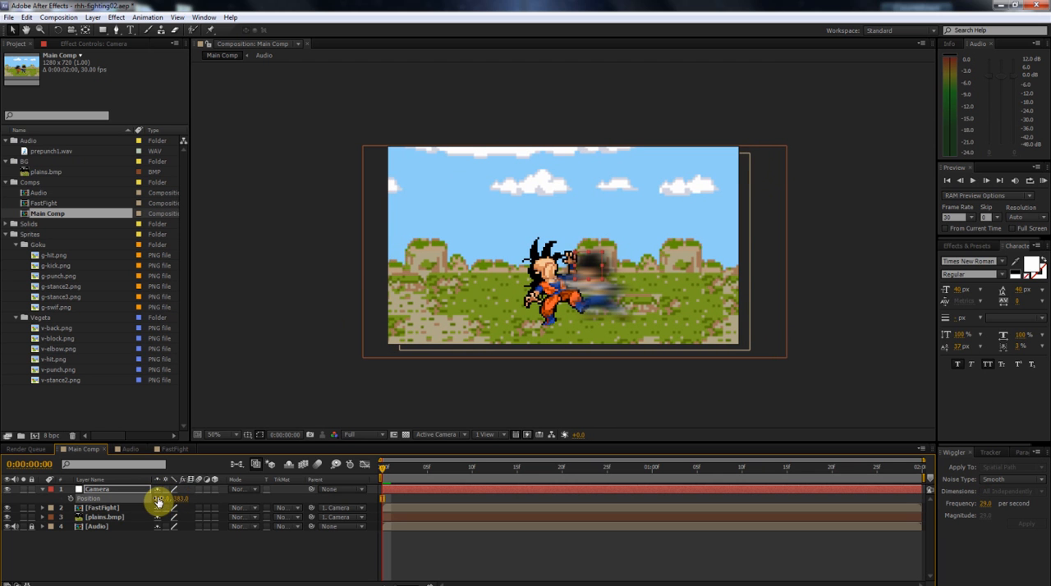
Scale the plains.bmp background layer up to 1093%, and collapse its properties.
click(105, 519)
key(s)
drag(190, 526, 540, 546)
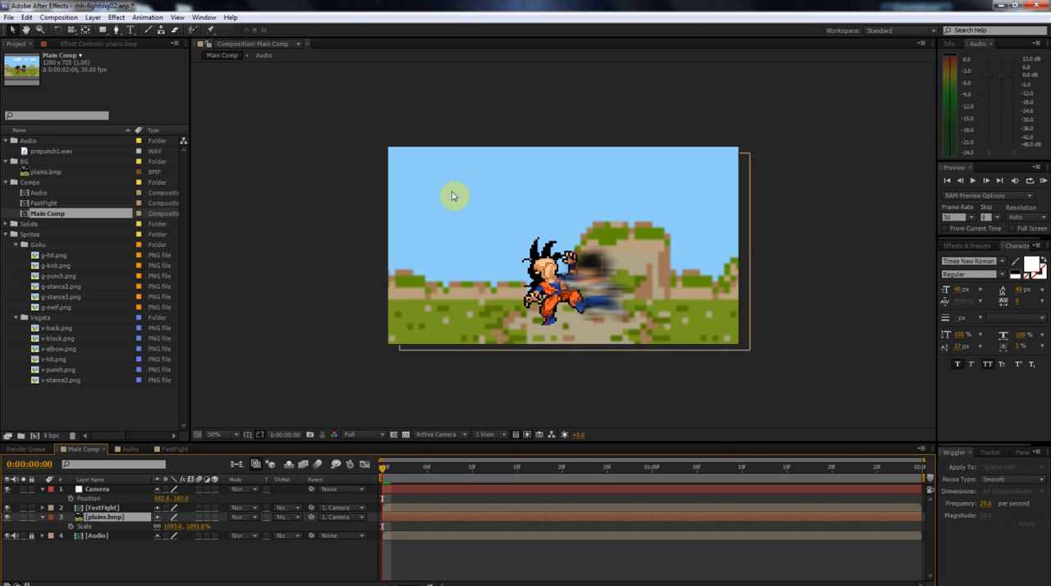
click(42, 516)
Enable Position keyframing on the Camera layer at the start of the comp.
click(113, 507)
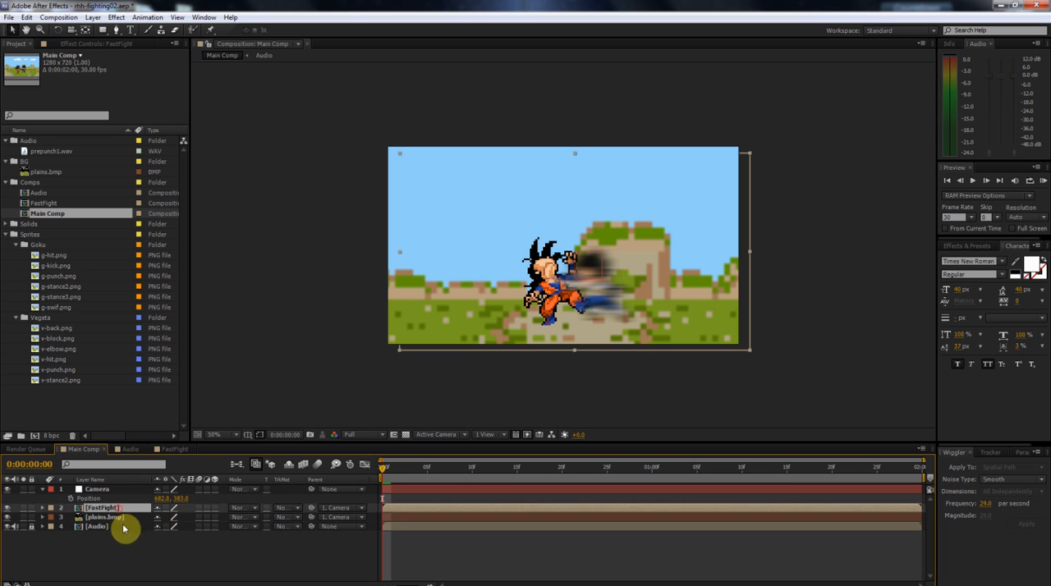
click(123, 517)
click(121, 507)
click(114, 490)
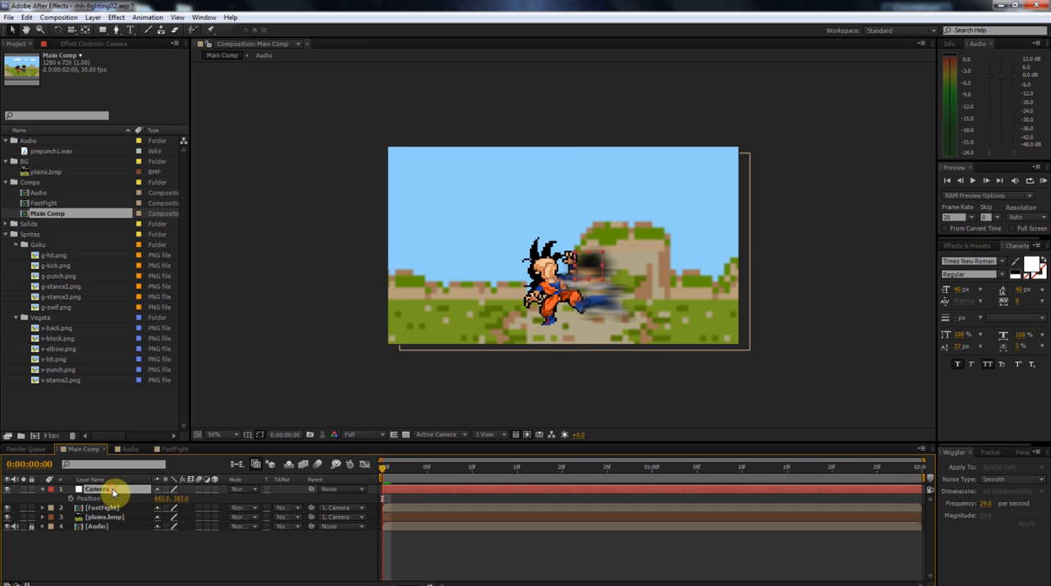
click(71, 499)
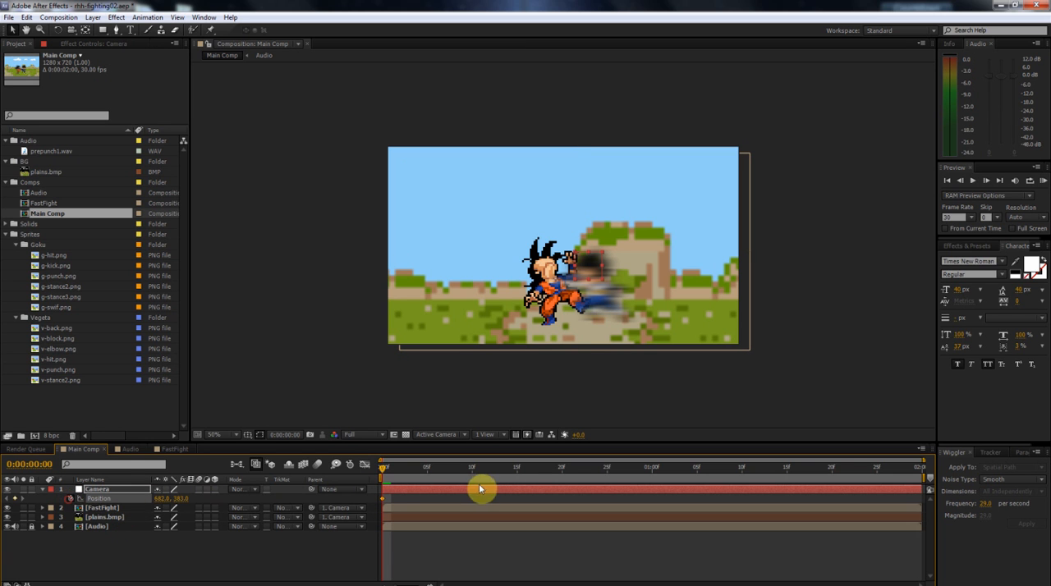
Add a Camera Position keyframe at 0:00:01:28 and set it to 1709, 383.
drag(382, 472, 652, 485)
key(space)
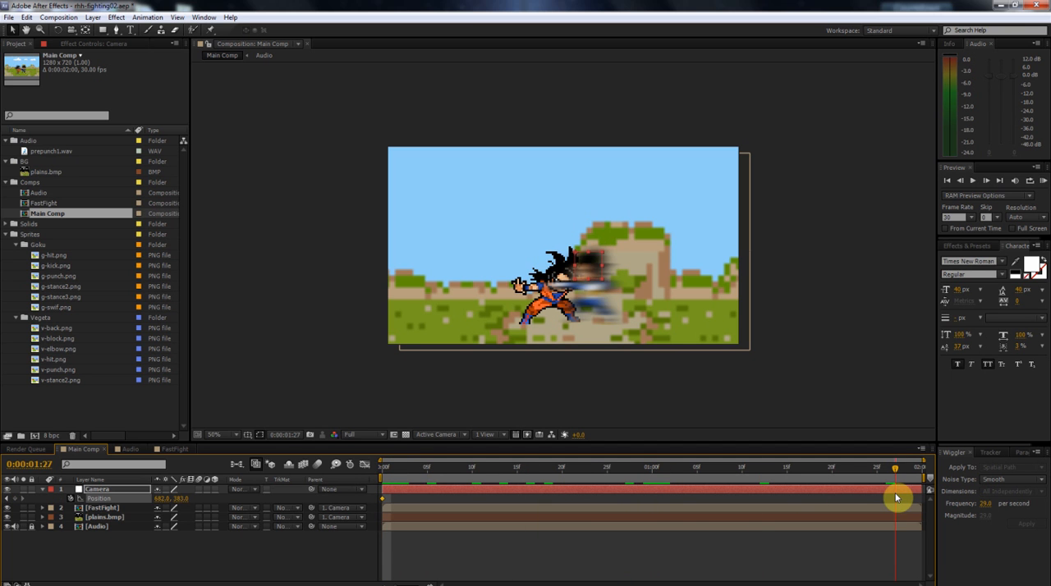
click(17, 499)
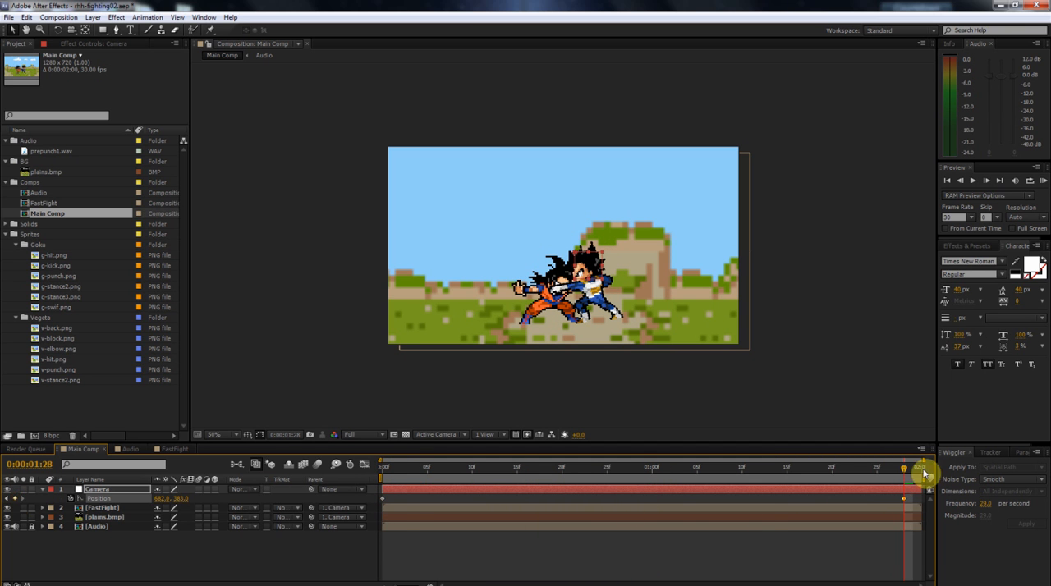
drag(158, 499, 388, 509)
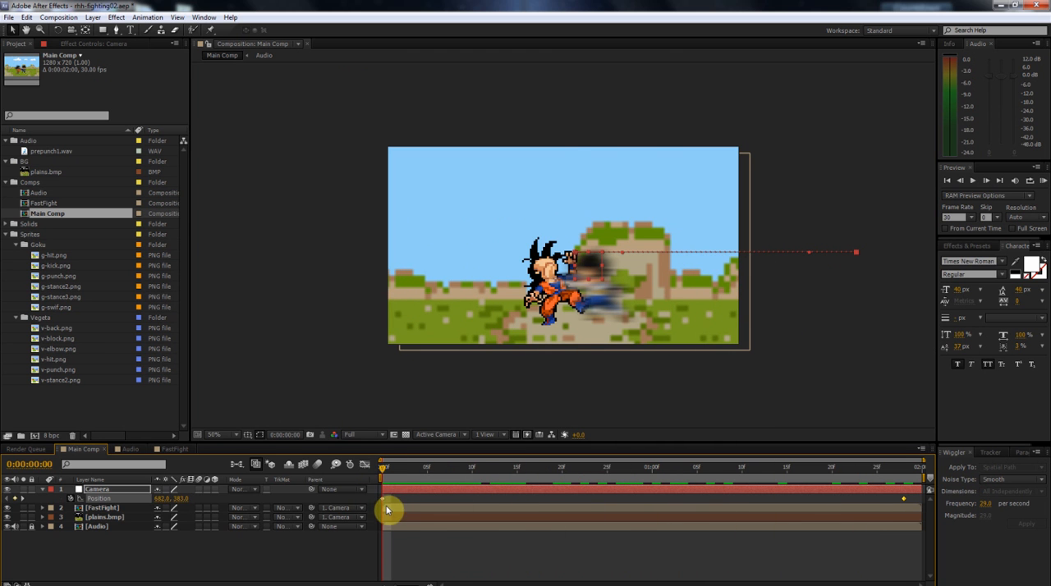
Enable Position keyframing on the FastFight layer at the start of the comp.
click(388, 510)
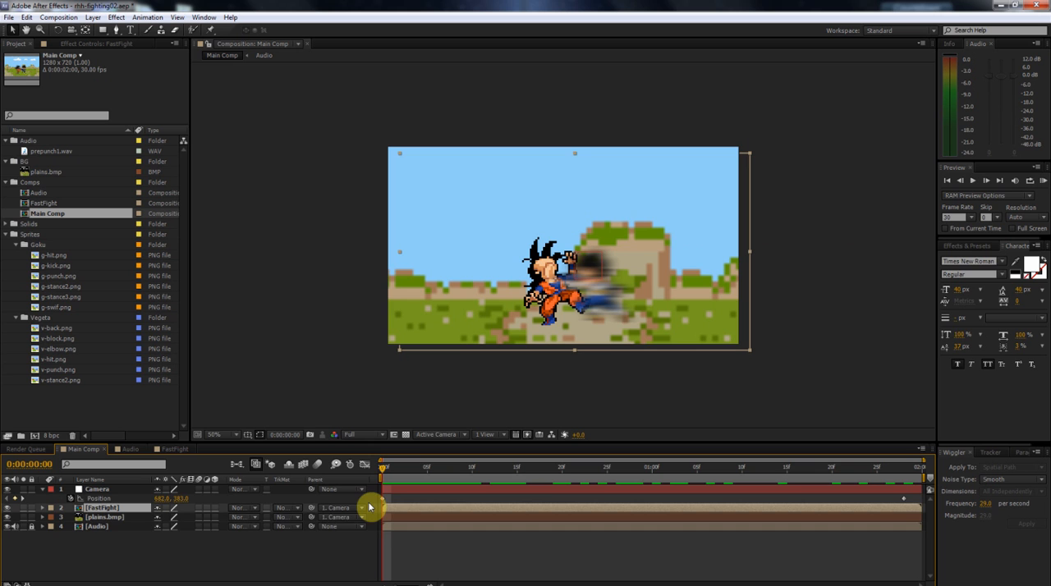
key(s)
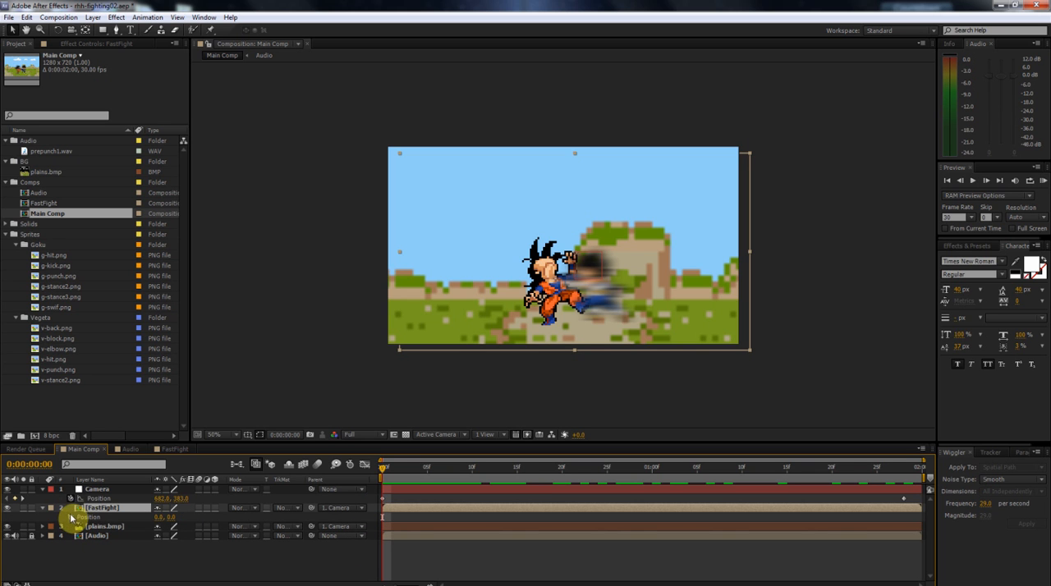
click(79, 518)
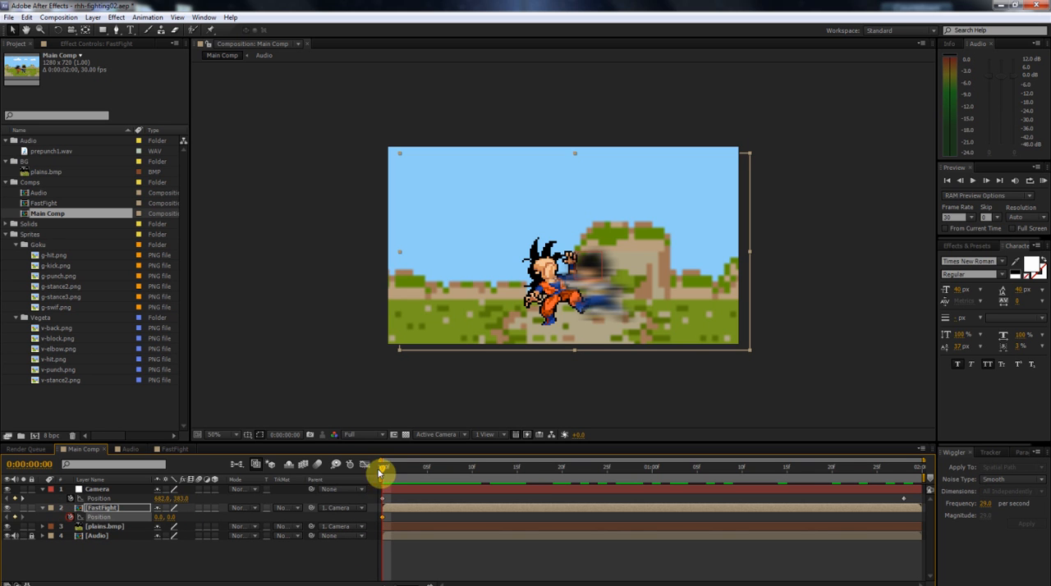
Keyframe the FastFight layer's Position at -1395, 0 at 0:00:01:28, and return to the comp's start.
click(903, 473)
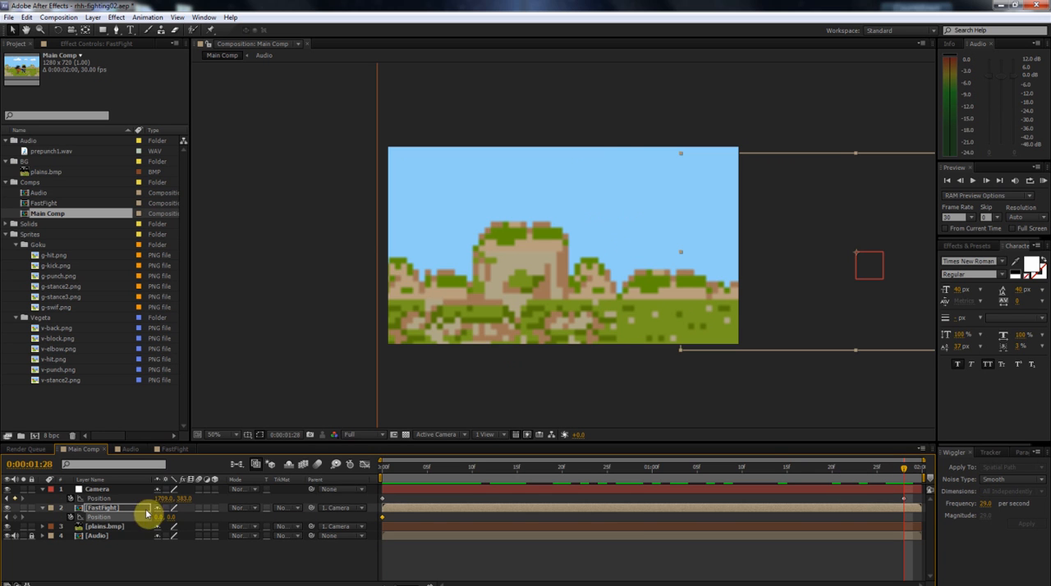
drag(159, 517, 6, 520)
drag(715, 288, 264, 288)
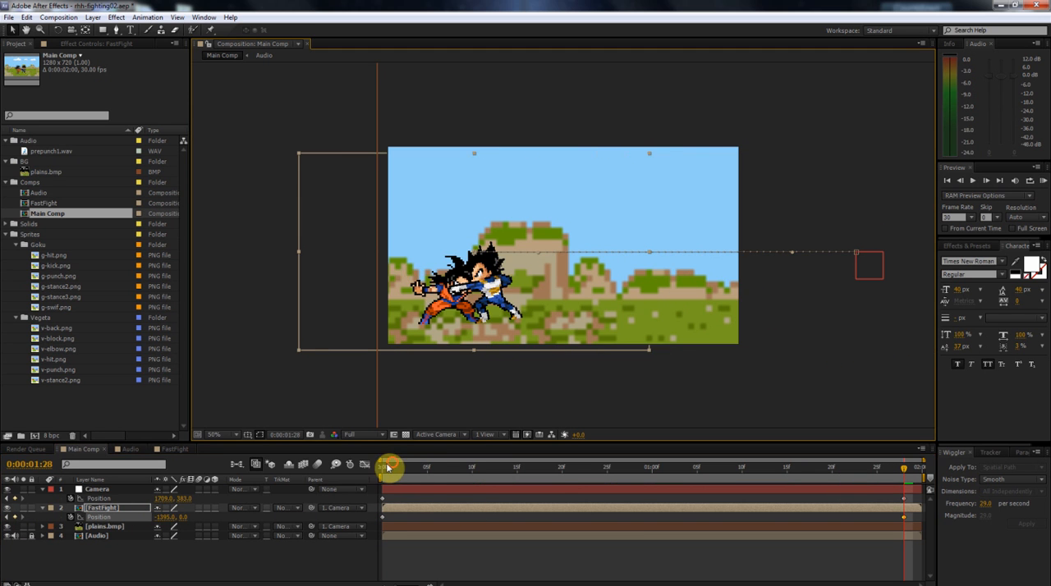
drag(387, 469, 369, 469)
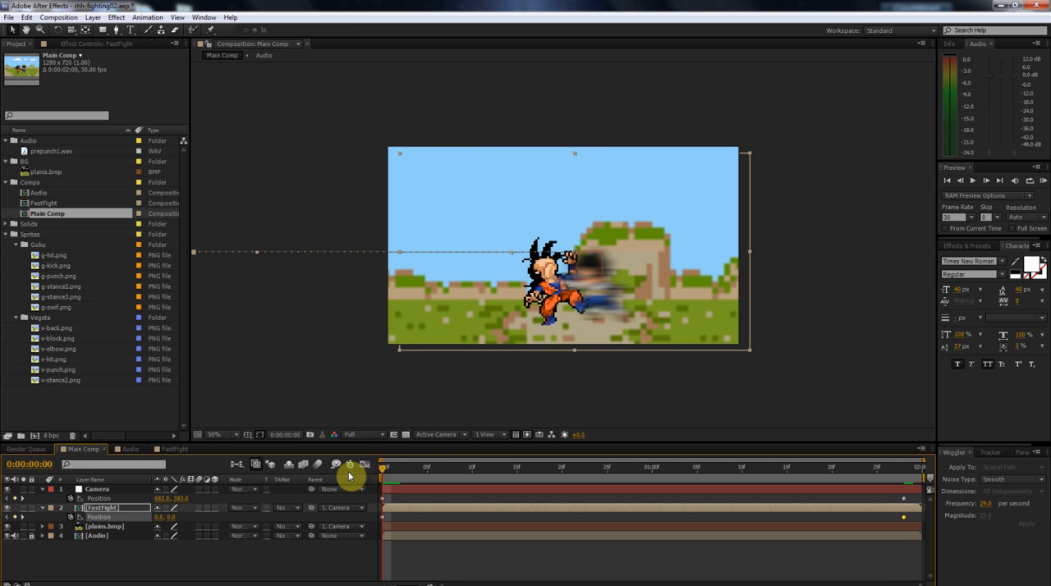
Run a RAM preview of the sideways camera move with the counter-moving fight layer, and return to the comp's start.
click(1043, 183)
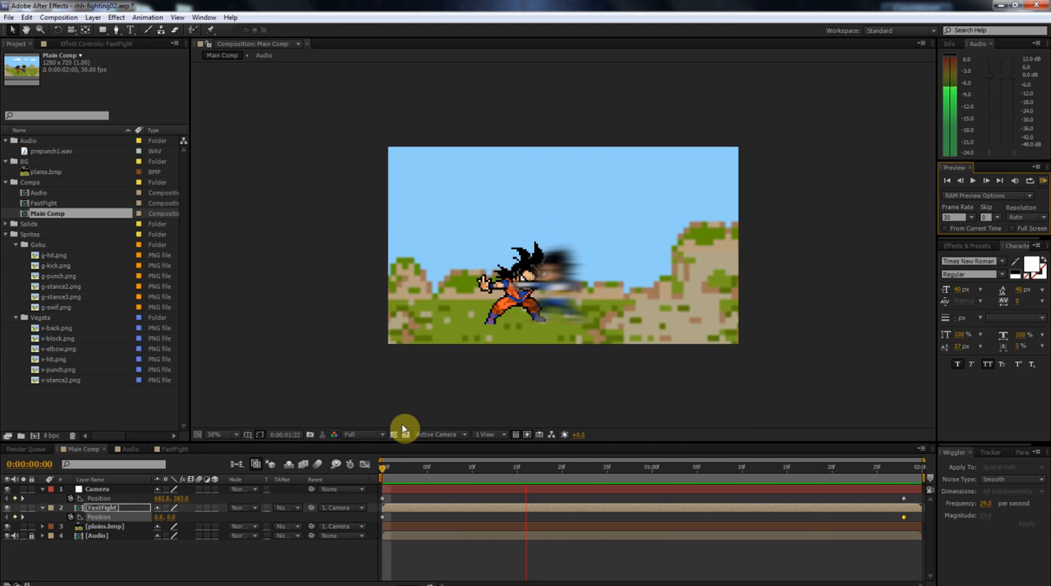
click(394, 469)
drag(400, 469, 329, 476)
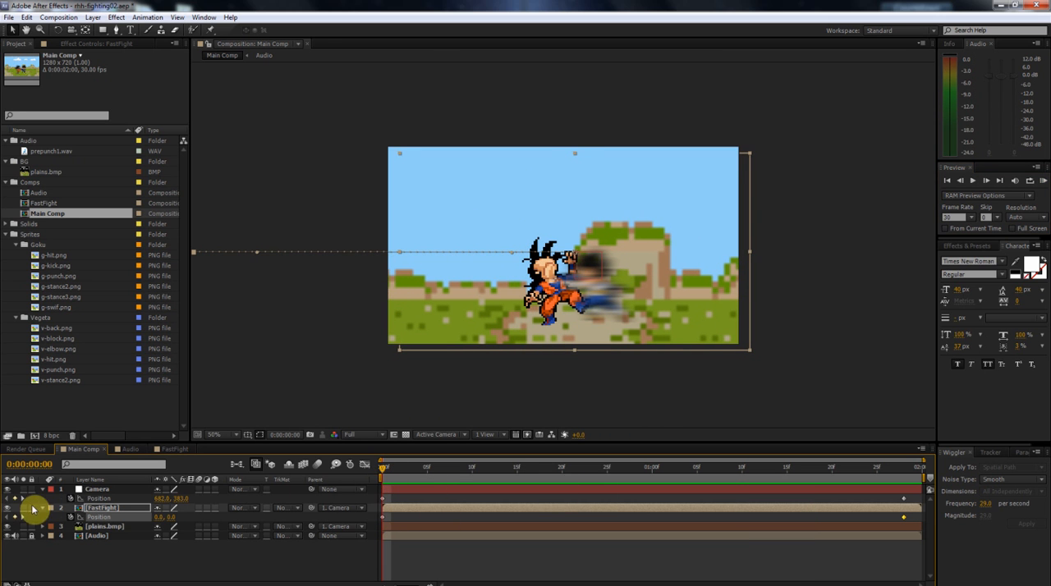
Remove the FastFight layer's Position keyframes at the start of the comp and collapse the layer's properties.
key(k)
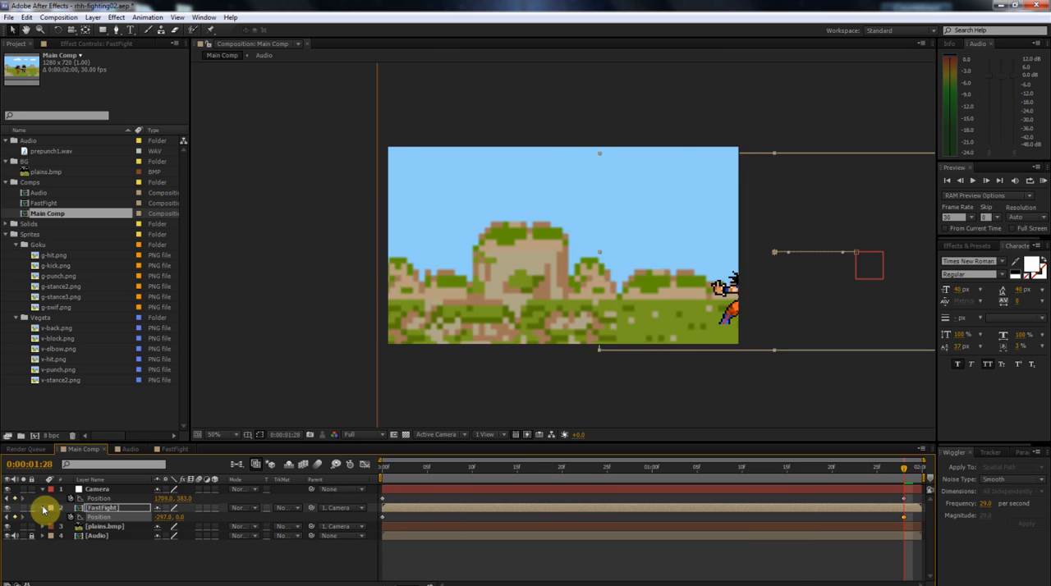
key(j)
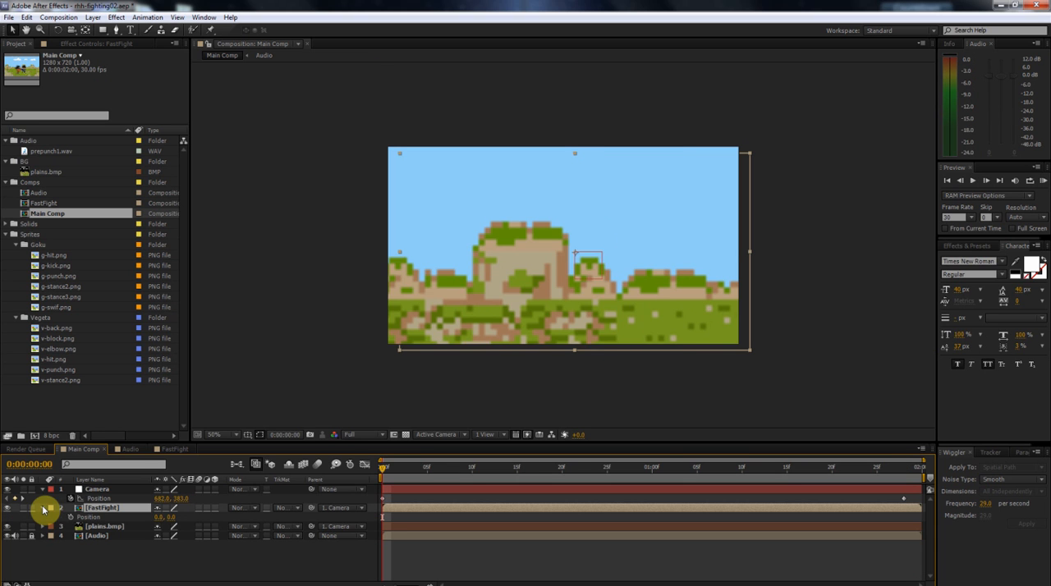
click(43, 510)
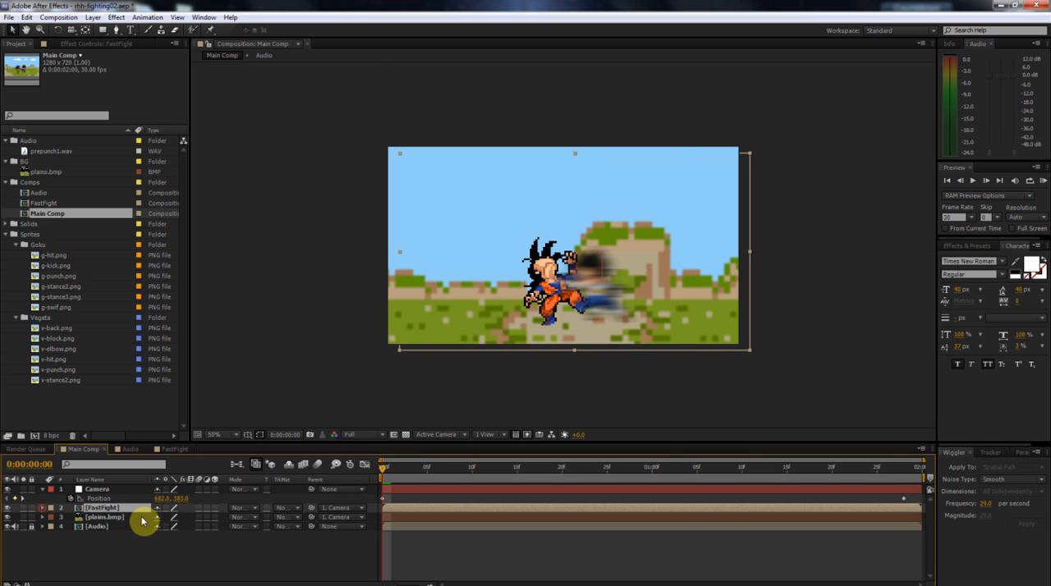
Remove the Camera layer's Position keyframes with the time at the start of the comp.
click(102, 491)
key(k)
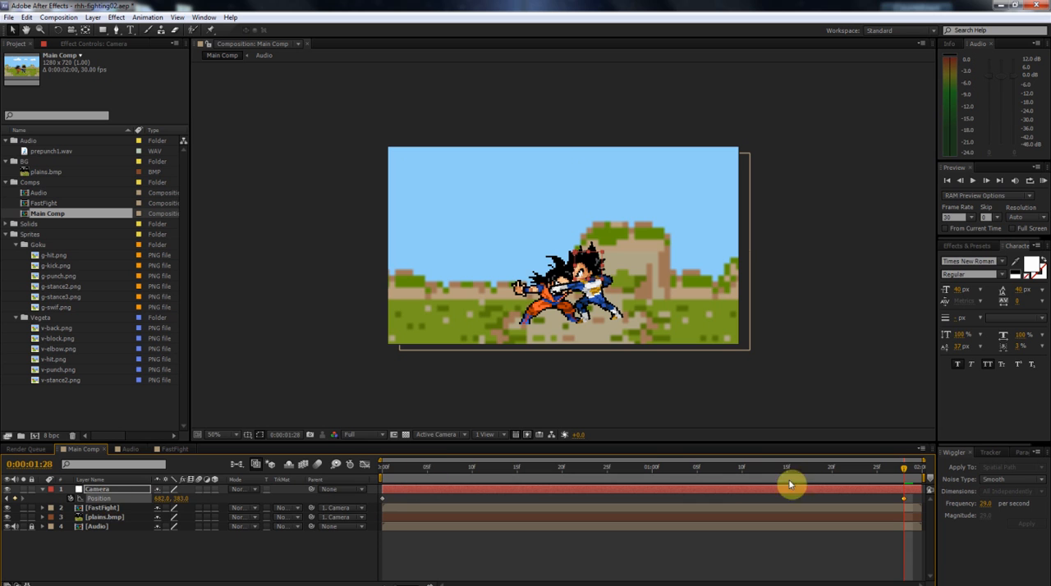
key(j)
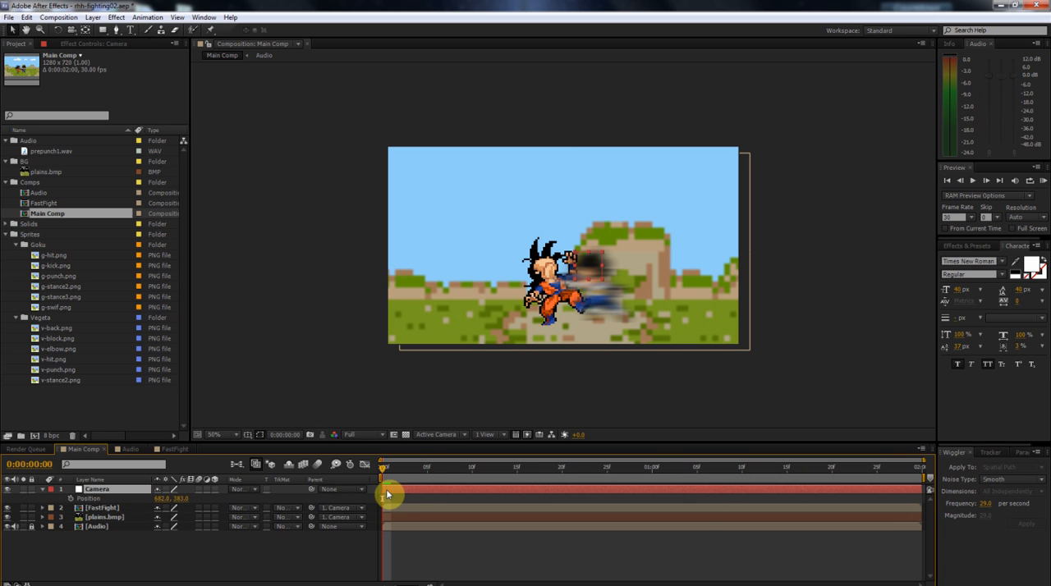
Keyframe the Camera layer's unchanged Position at the start of the comp and at 0:00:01:29.
click(69, 497)
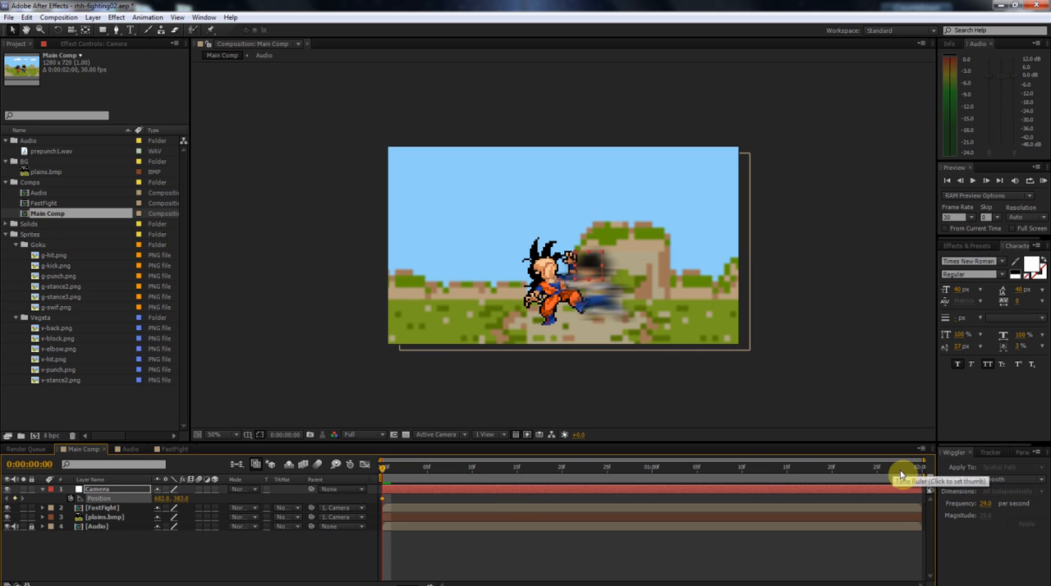
drag(901, 469, 936, 480)
click(20, 498)
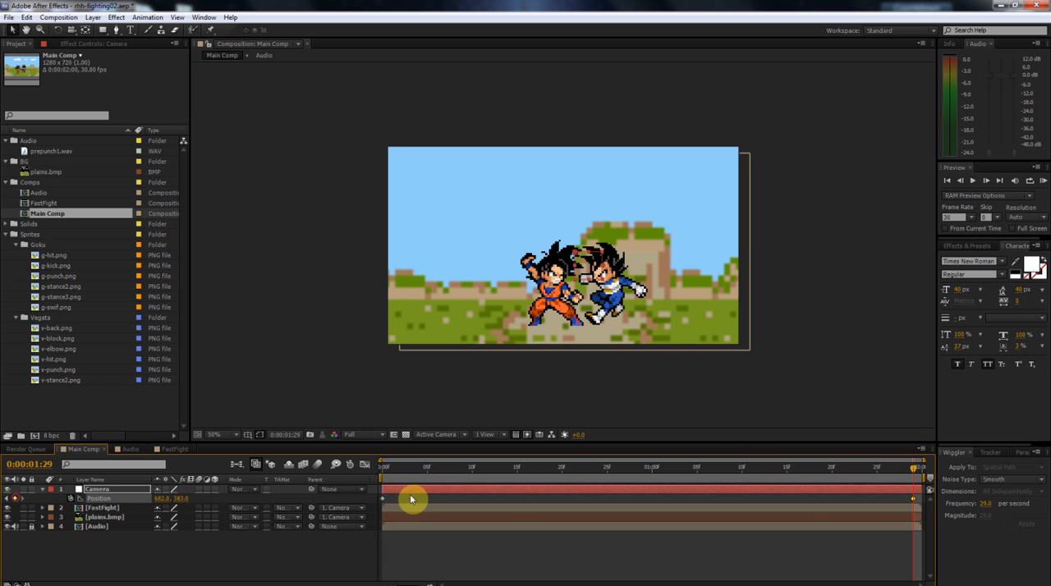
Apply the Wiggler to both Camera Position keyframes with frequency 2 per second and magnitude 20, and collapse the layer.
click(922, 500)
drag(921, 500, 371, 501)
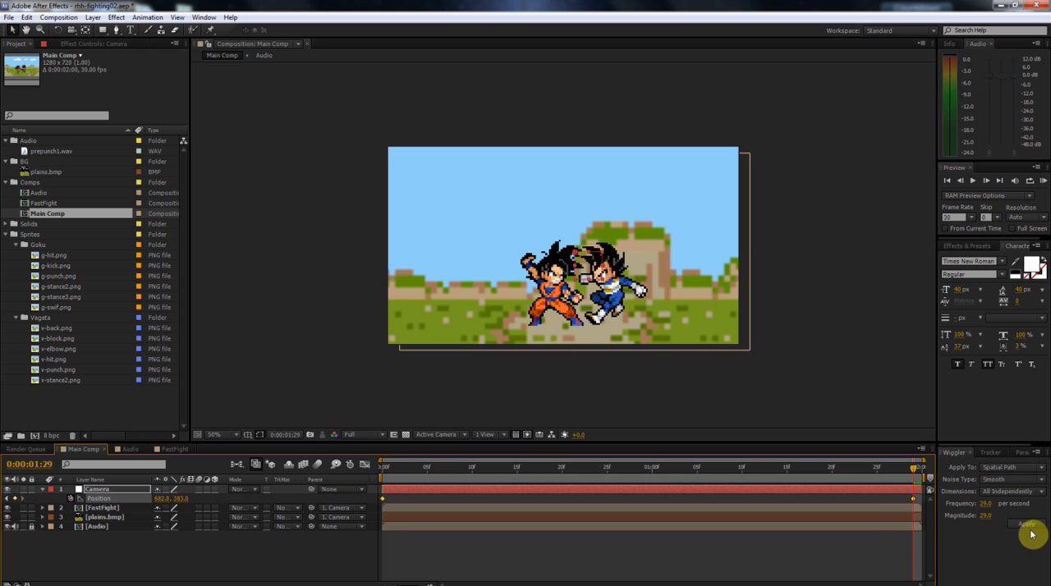
click(984, 516)
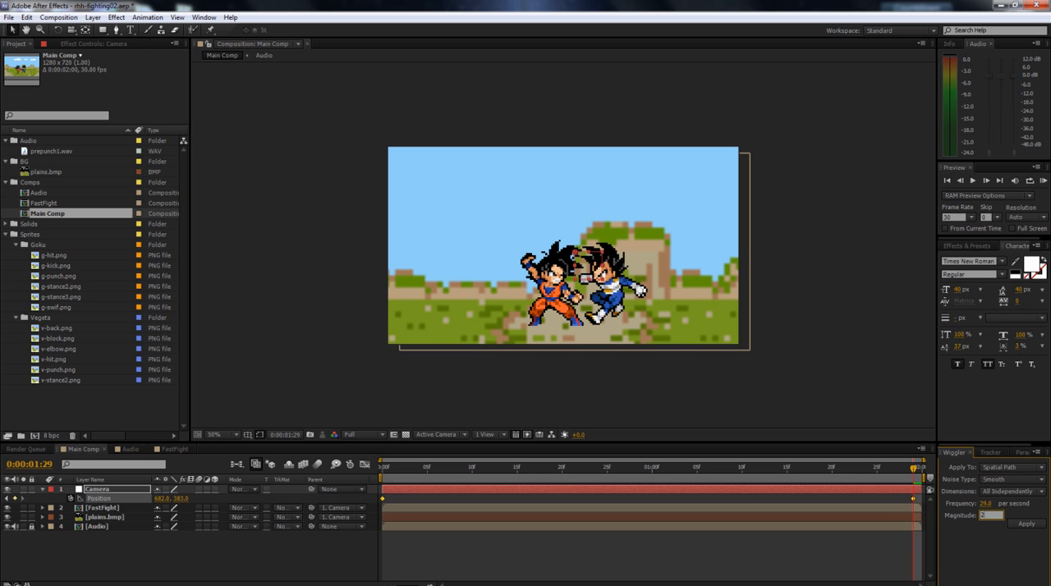
text(25)
key(shift+Tab)
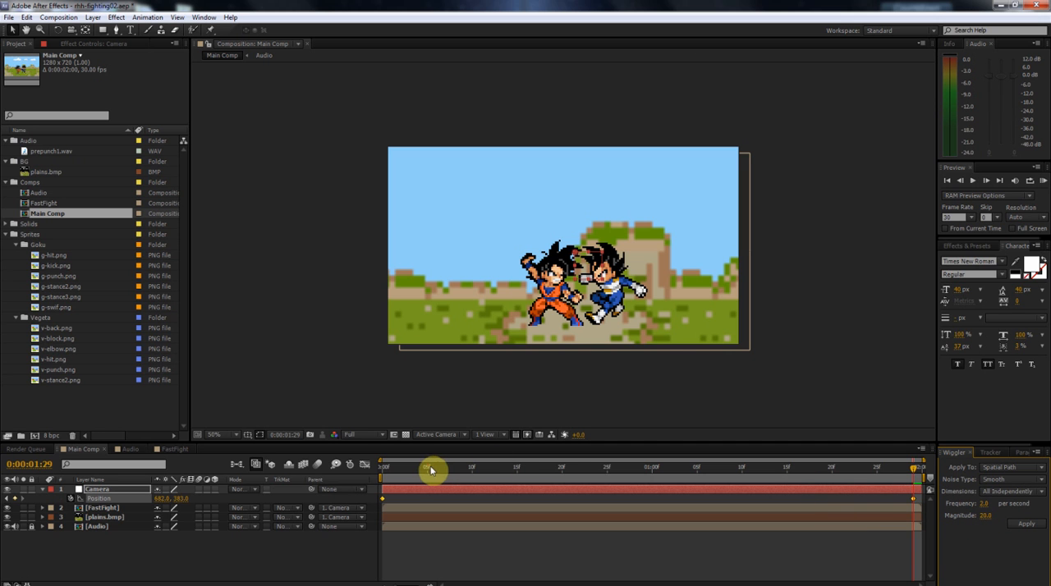
mouse_move(384, 474)
mouse_down()
mouse_move(375, 474)
mouse_move(559, 482)
mouse_move(364, 477)
mouse_up()
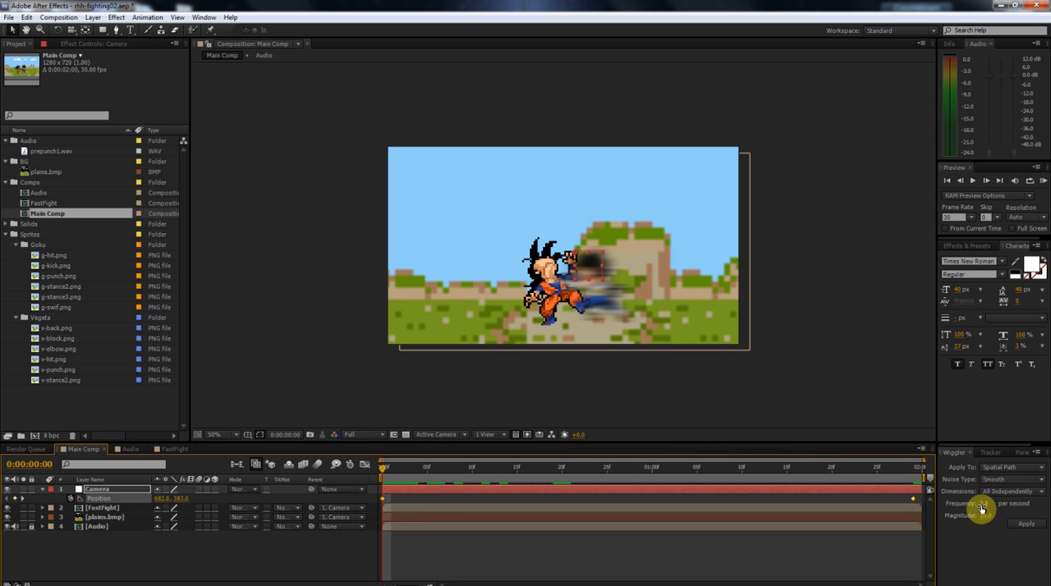
click(1019, 529)
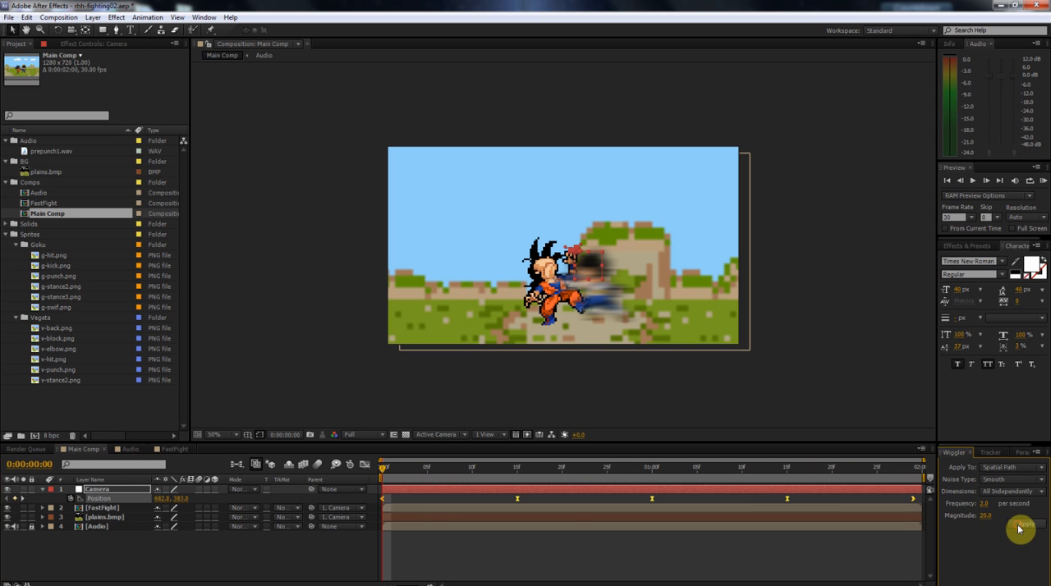
drag(392, 476, 352, 511)
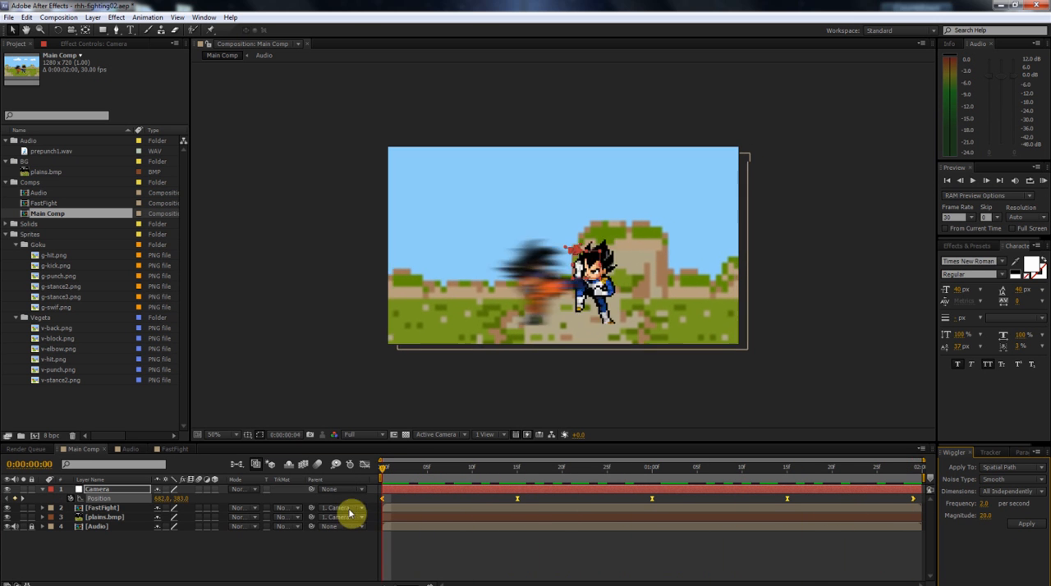
click(42, 489)
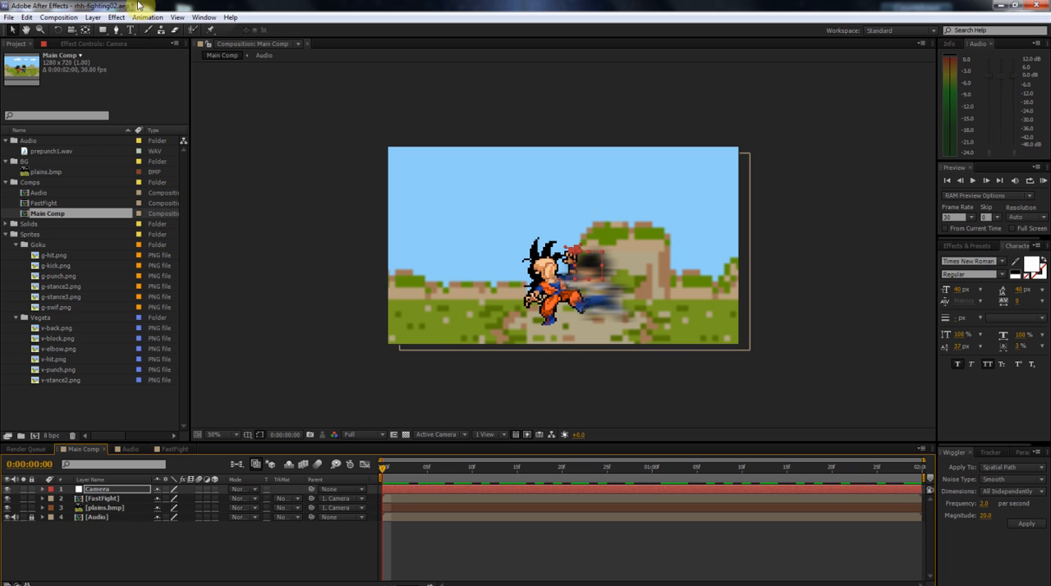
Add a new null object above the Camera layer and set its label colour to Blue.
click(94, 17)
mouse_move(102, 34)
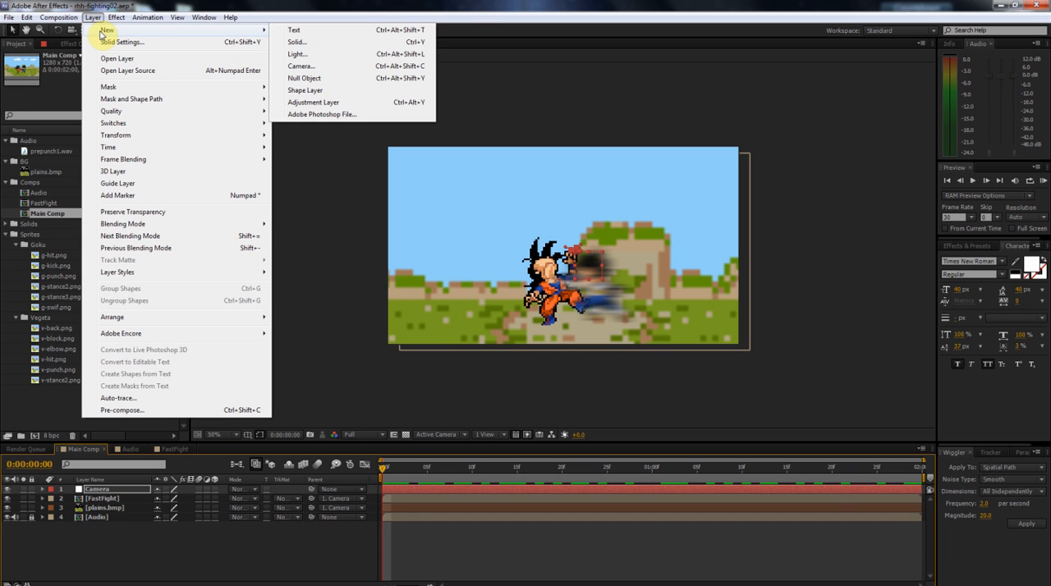
click(346, 78)
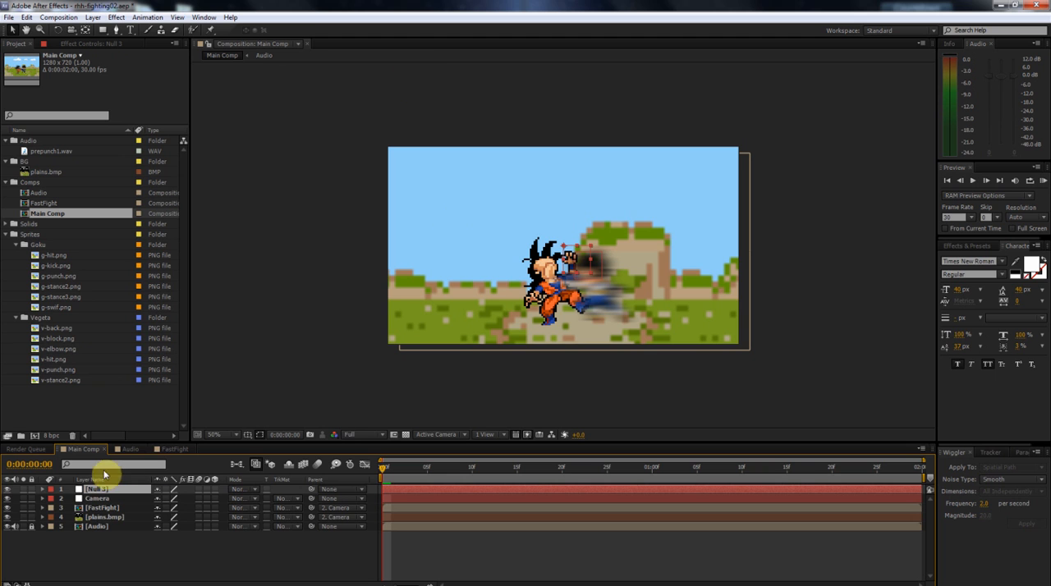
click(52, 490)
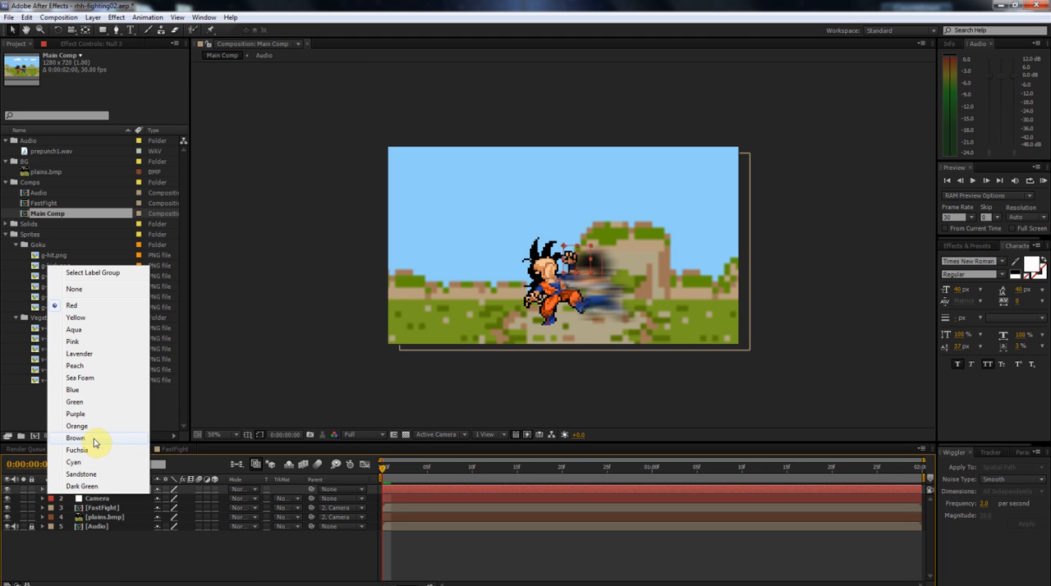
click(74, 391)
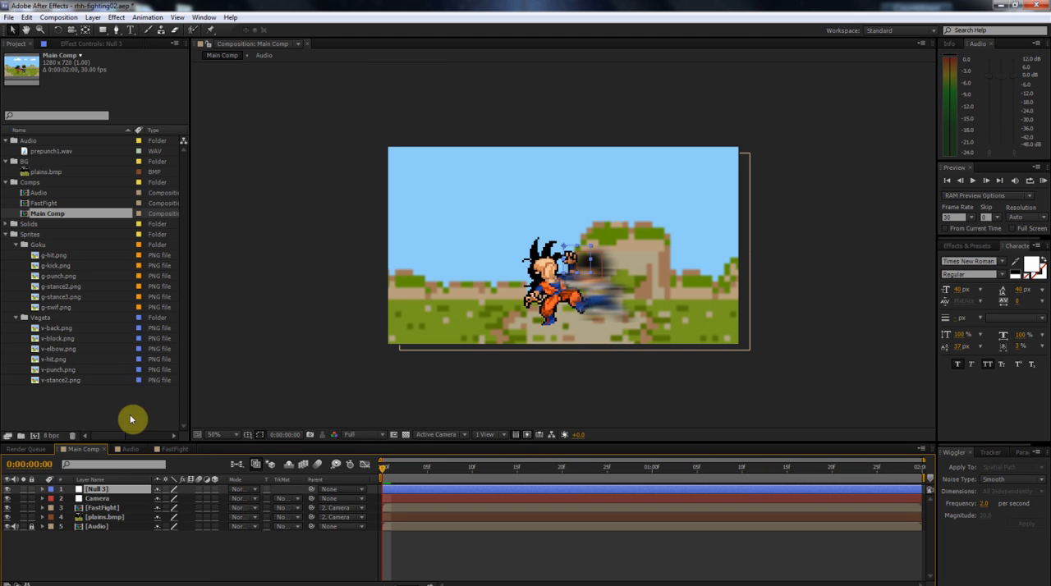
Parent the Camera layer to the new null and rename the null "Camera move".
click(410, 501)
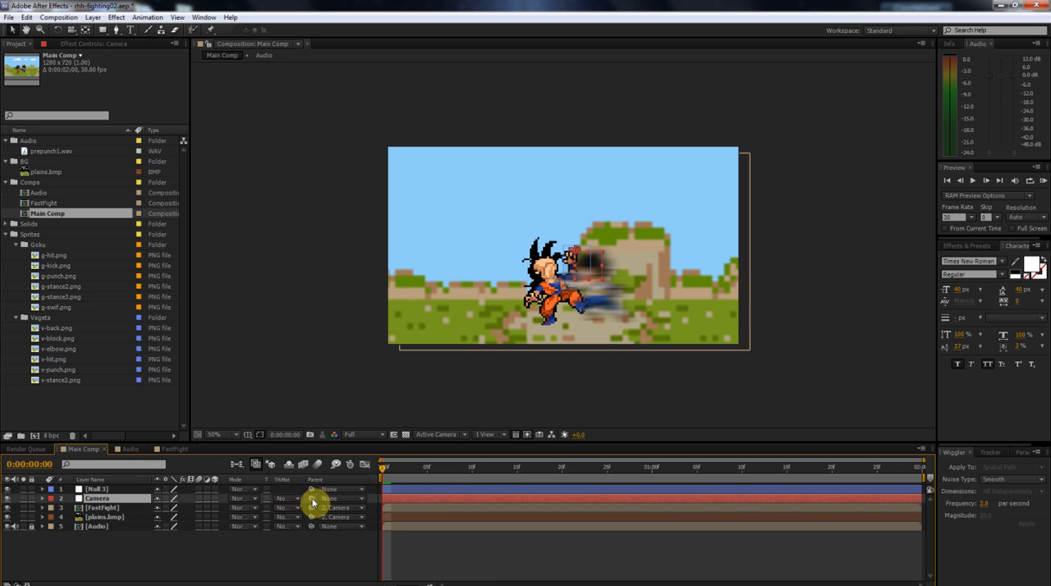
drag(312, 501, 97, 486)
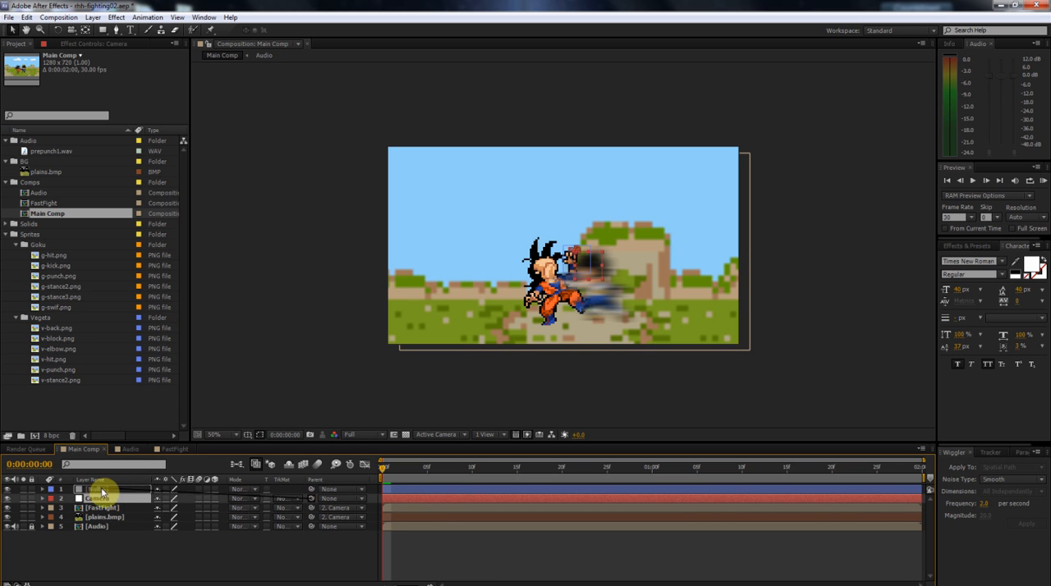
click(99, 489)
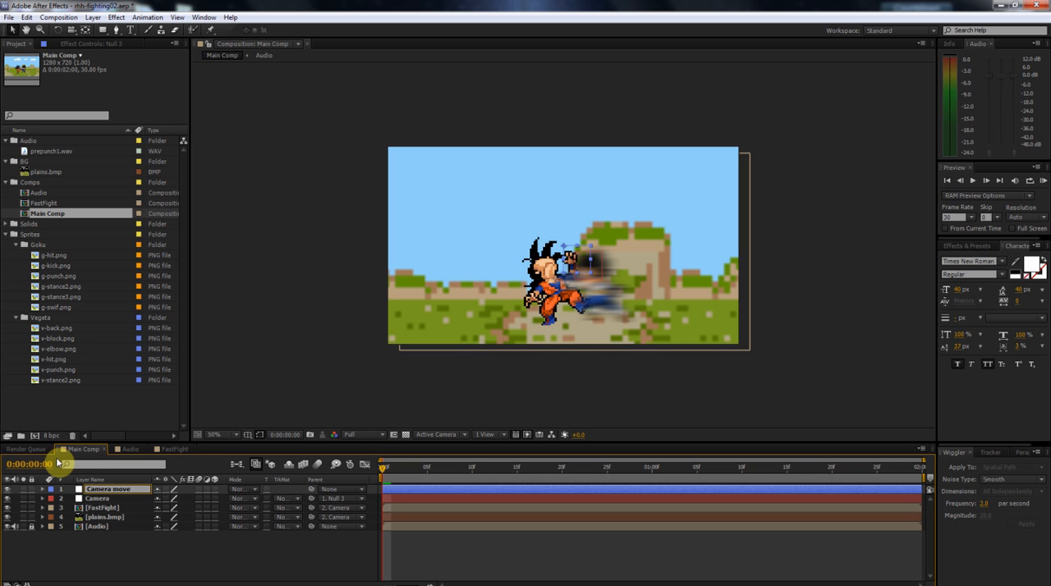
click(265, 535)
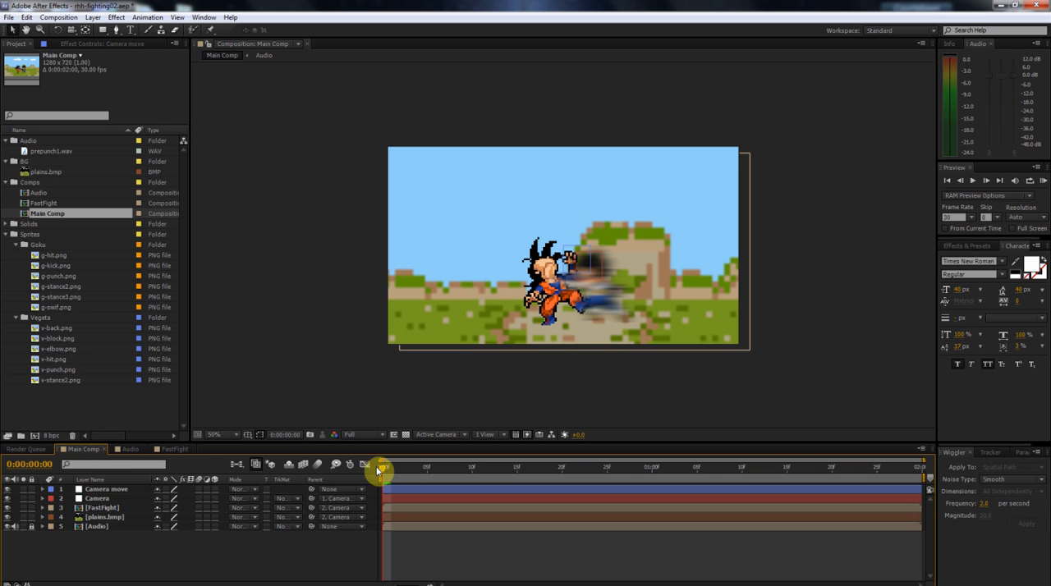
Animate the Camera move null's Position horizontally to a larger X value, with keyframes at the comp's start and end.
click(408, 493)
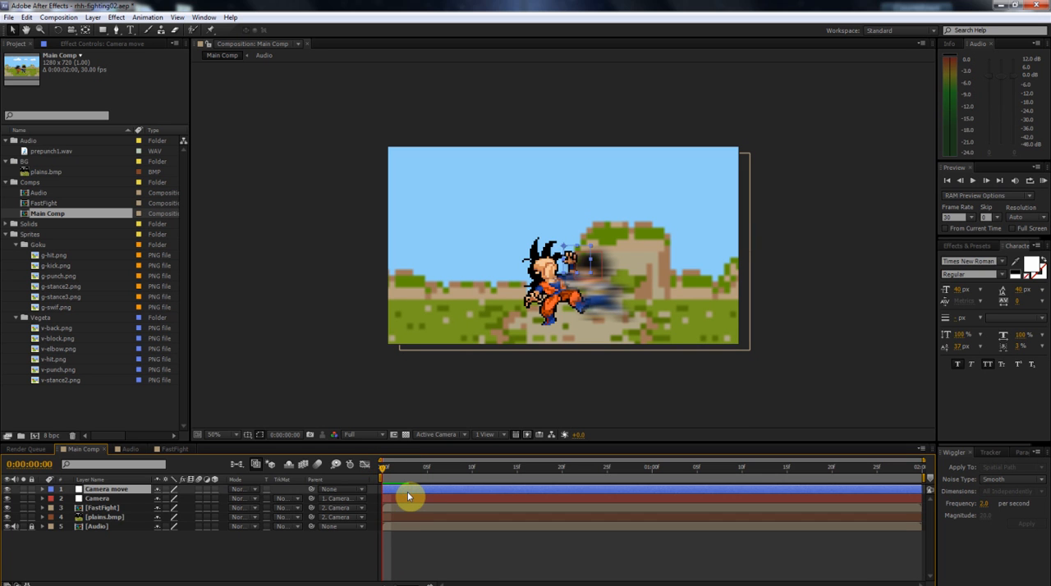
key(p)
click(75, 498)
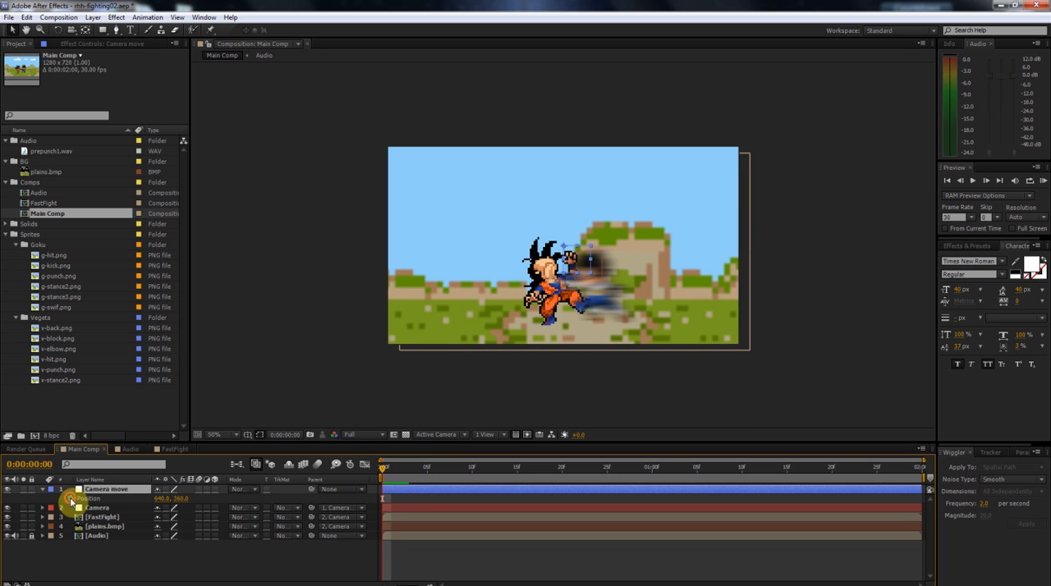
drag(415, 469, 652, 483)
drag(162, 499, 927, 502)
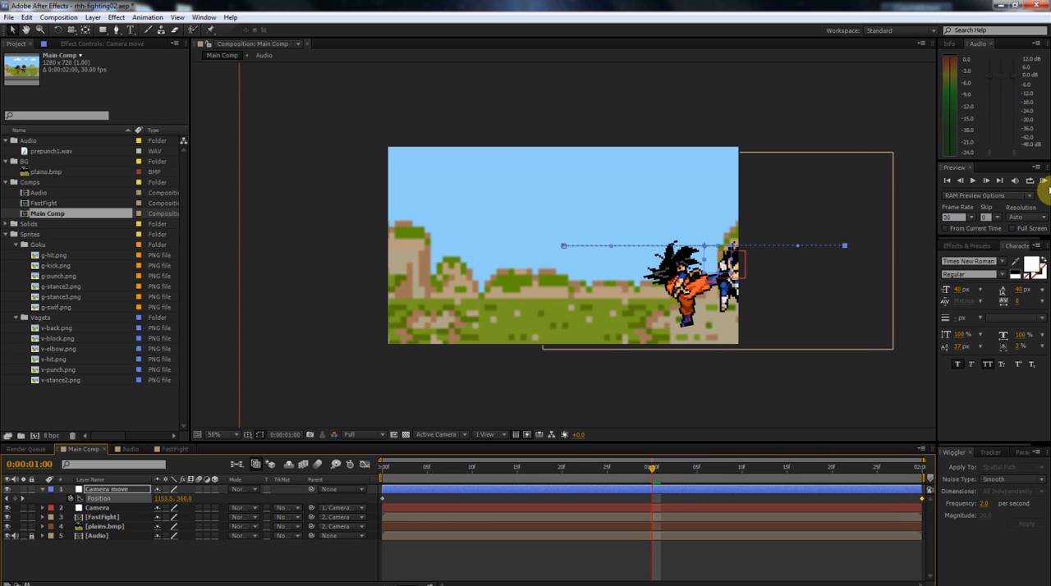
Run a RAM preview of the combined sideways move and shake, and return to the comp's start.
click(1043, 181)
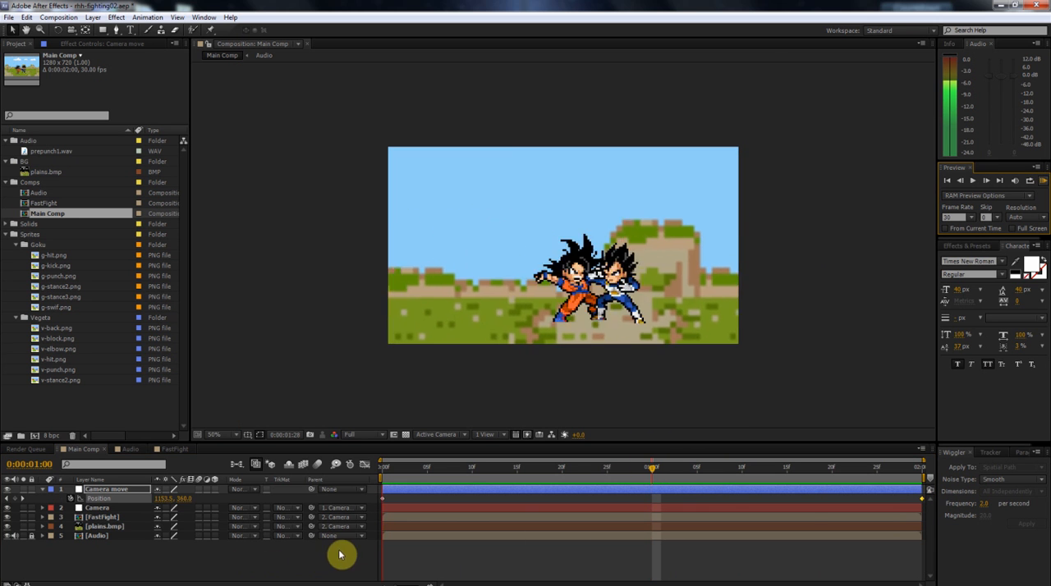
key(space)
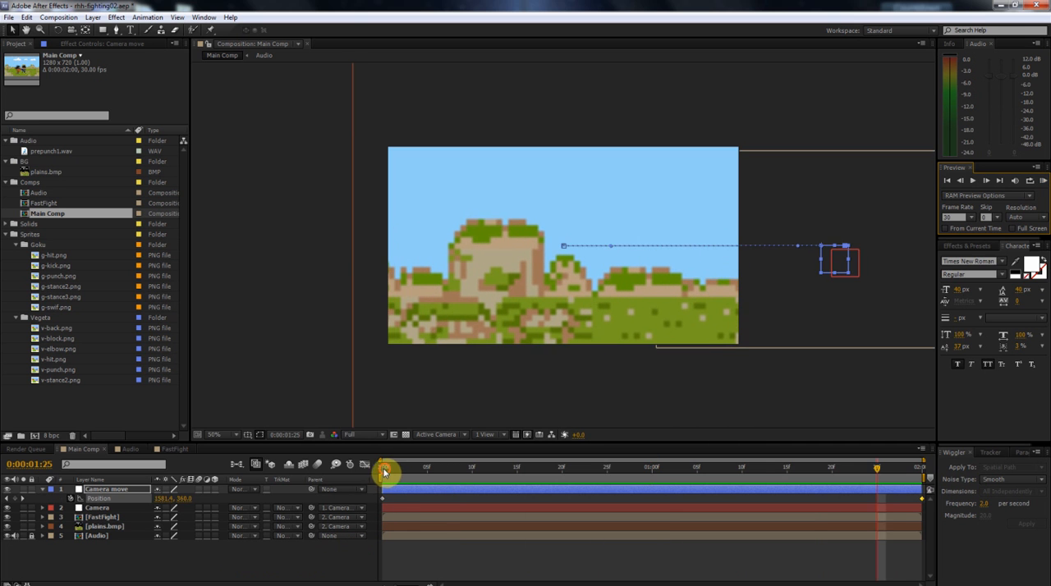
click(386, 469)
click(393, 509)
click(381, 470)
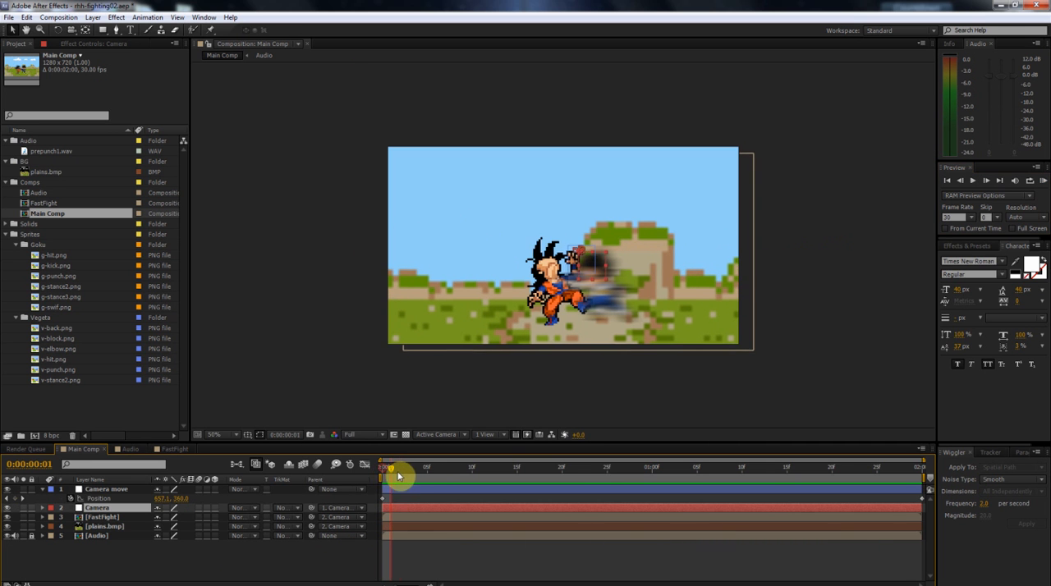
drag(423, 484, 369, 493)
Scrub through the comp to examine how the Camera move null's sideways motion combines with the Camera layer's shake on its child layers.
click(411, 488)
click(404, 508)
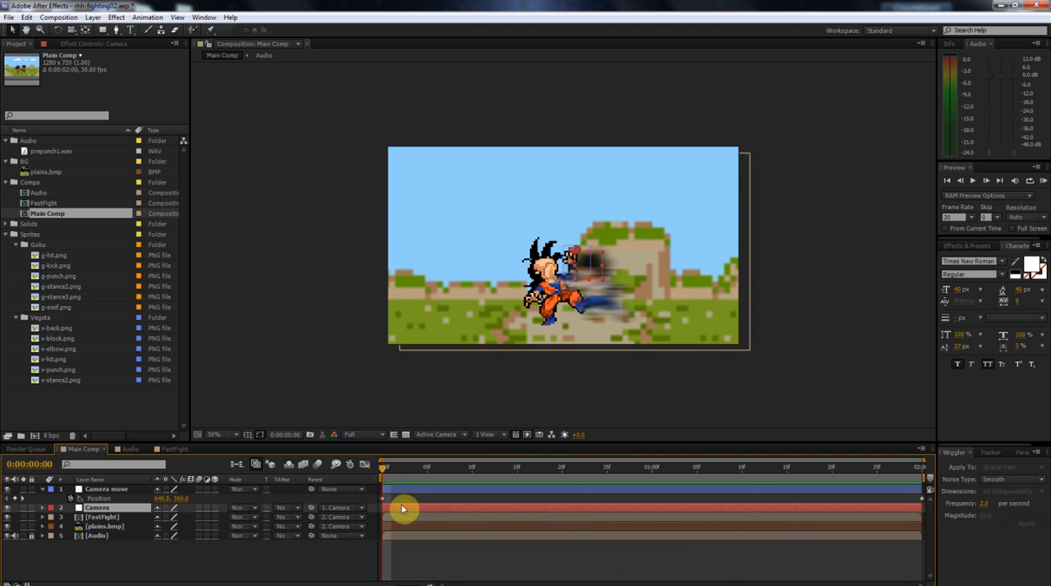
click(392, 493)
drag(393, 474, 588, 484)
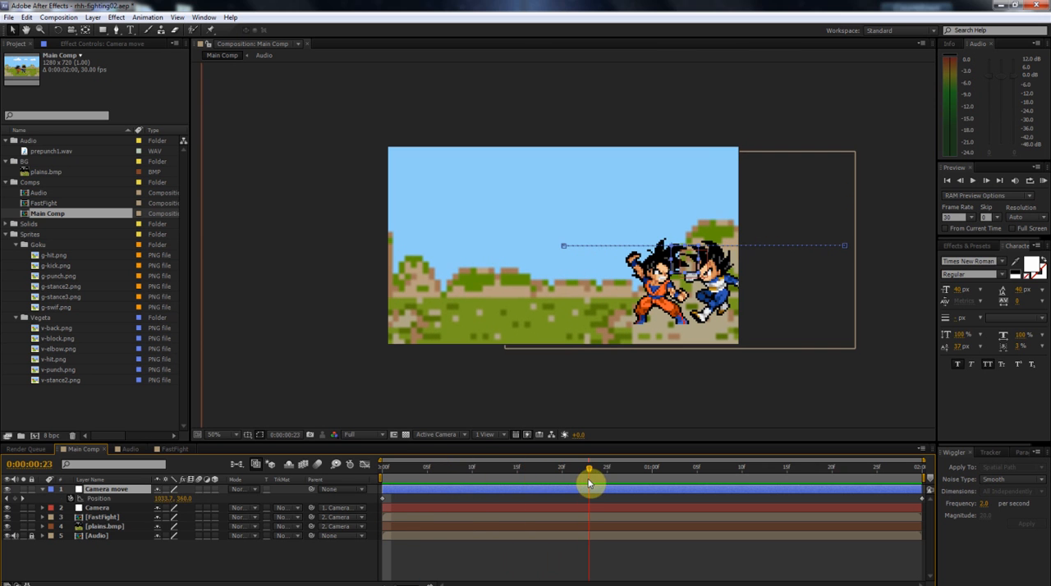
click(451, 512)
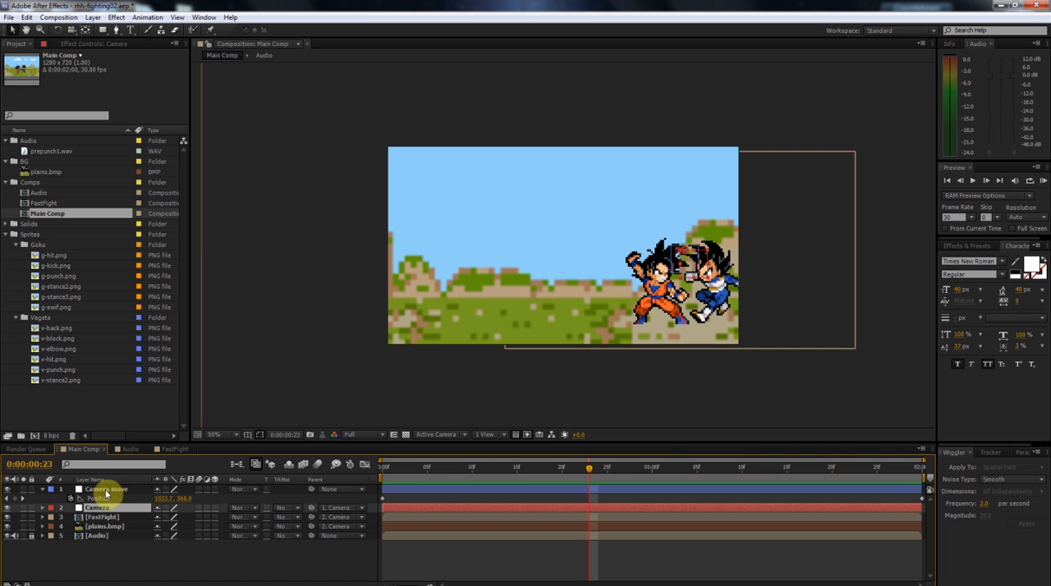
drag(588, 473, 736, 511)
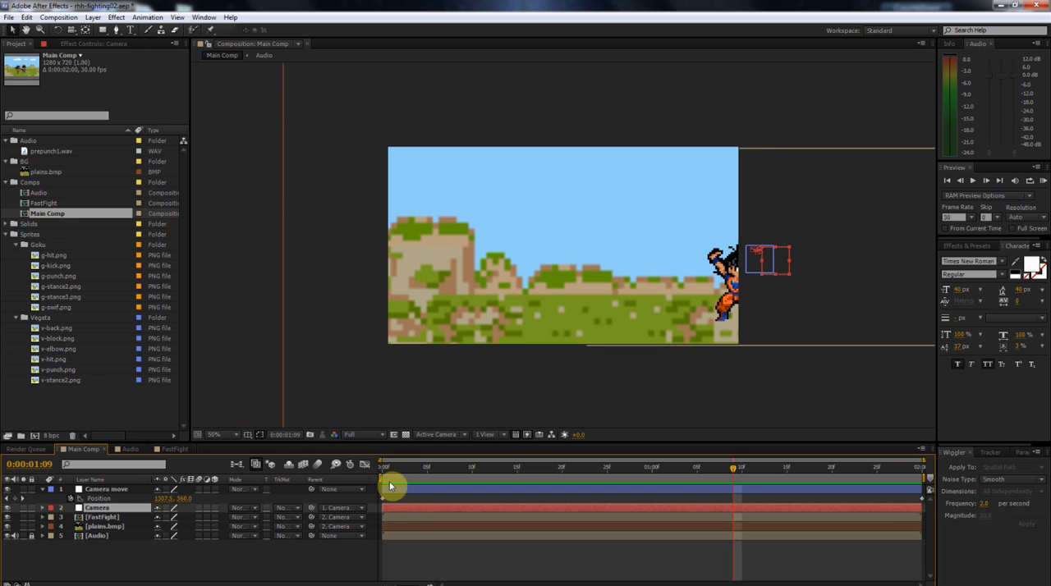
click(390, 519)
shift+click(390, 528)
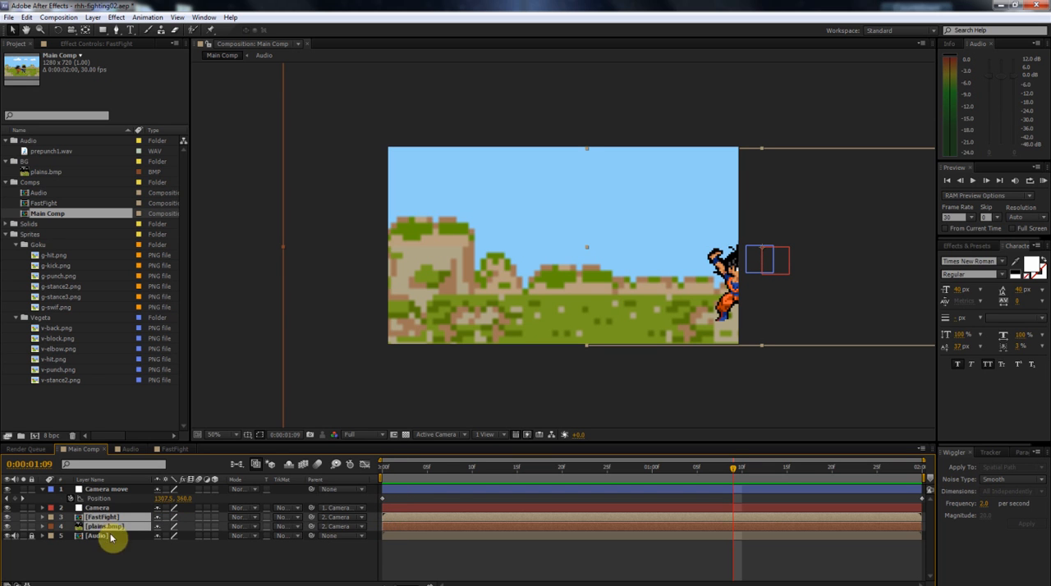
click(99, 508)
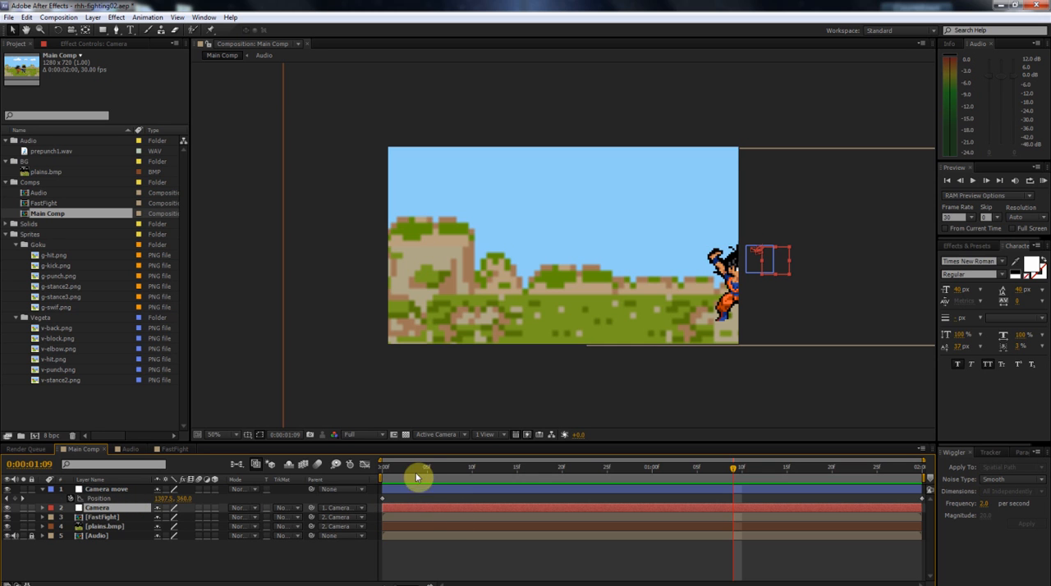
drag(416, 467, 369, 481)
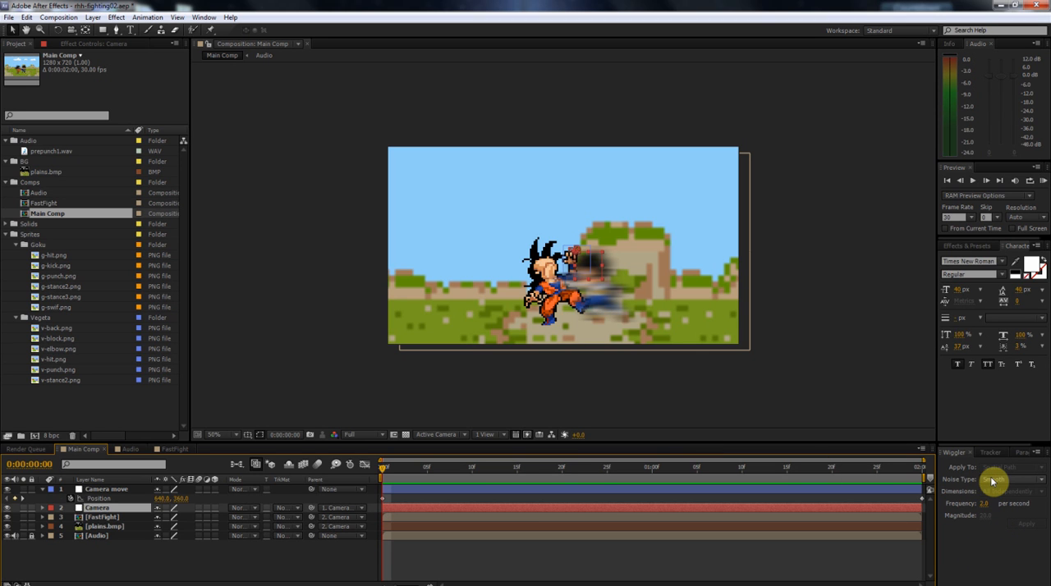
drag(405, 470, 643, 475)
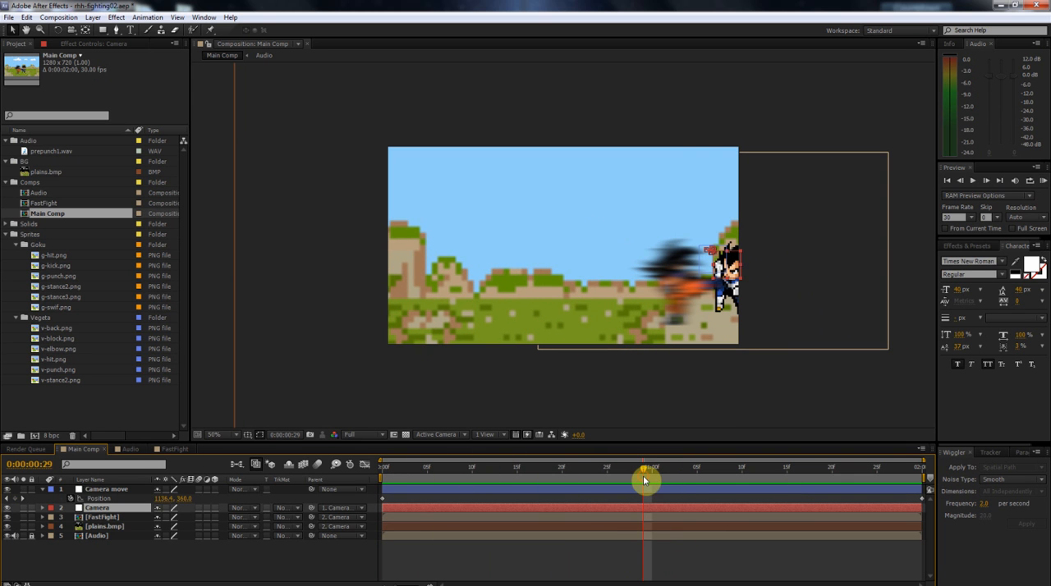